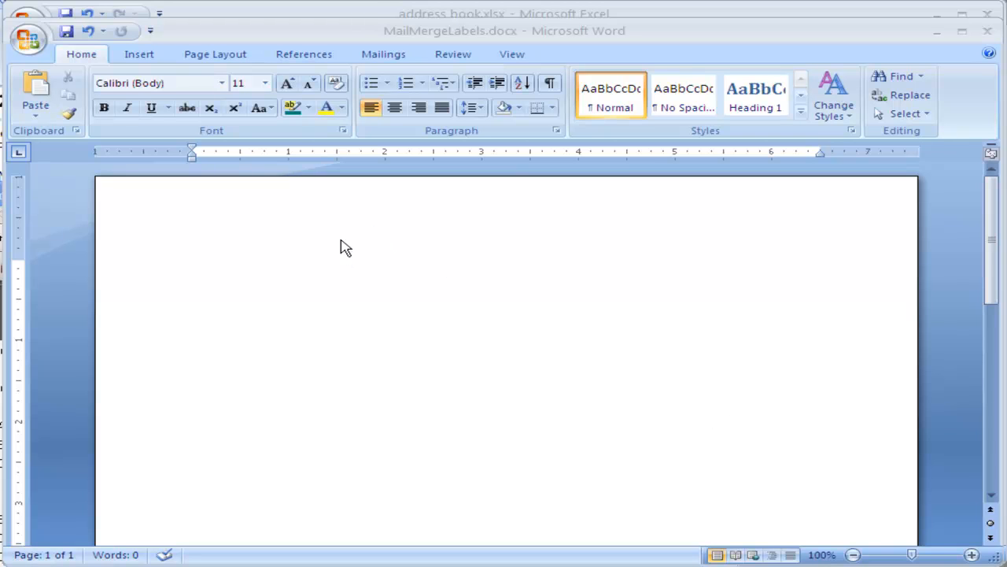
Review the address book.xlsx workbook in Excel and return to the mailing tools of MailMergeLabels.docx in Word.
{"action": "left_click", "coordinate": [369, 15]}
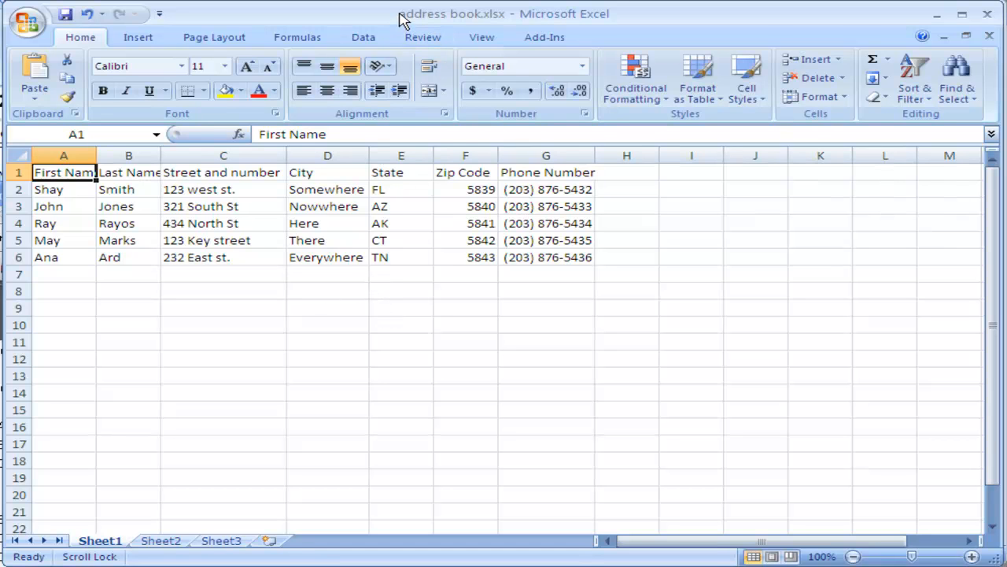
{"action": "left_click_drag", "start_coordinate": [399, 14], "coordinate": [400, 27]}
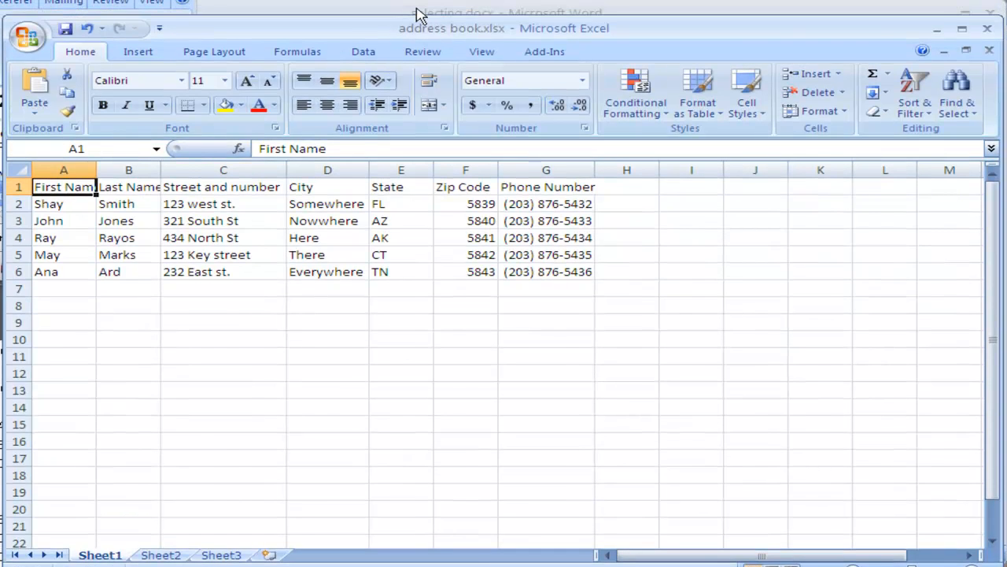
{"action": "left_click", "coordinate": [416, 7]}
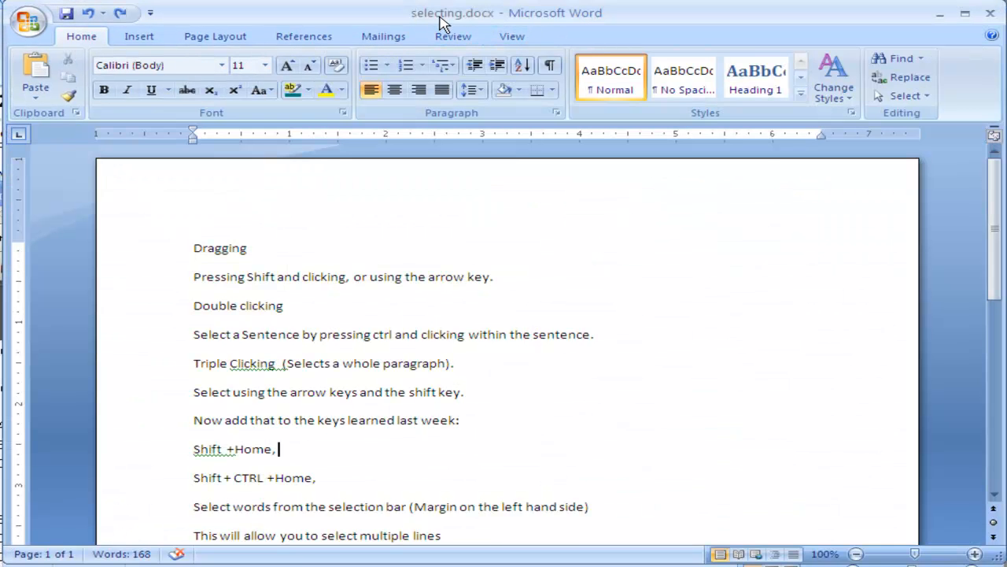
{"action": "left_click_drag", "start_coordinate": [442, 14], "coordinate": [446, 87]}
{"action": "key", "text": "alt"}
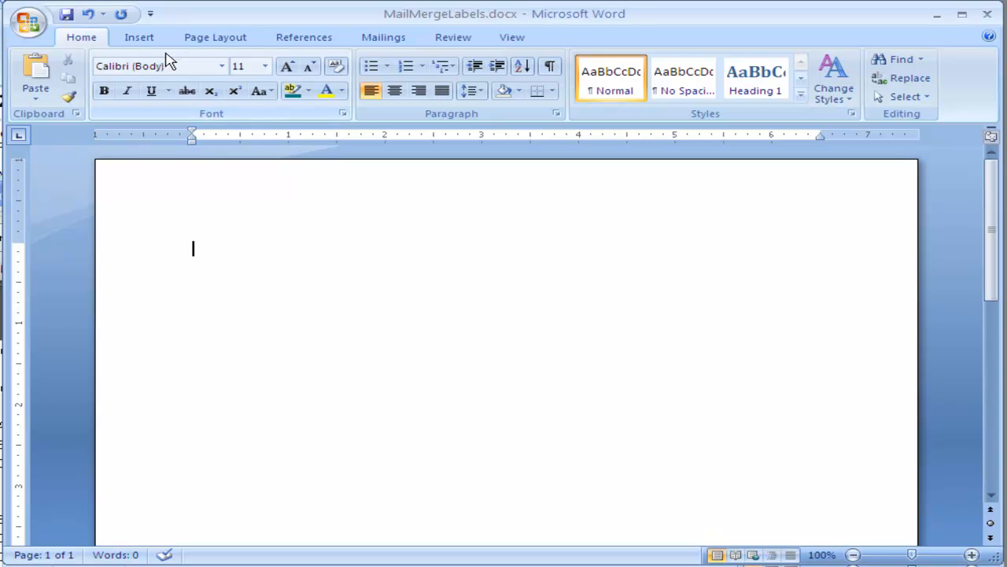
{"action": "left_click", "coordinate": [383, 39]}
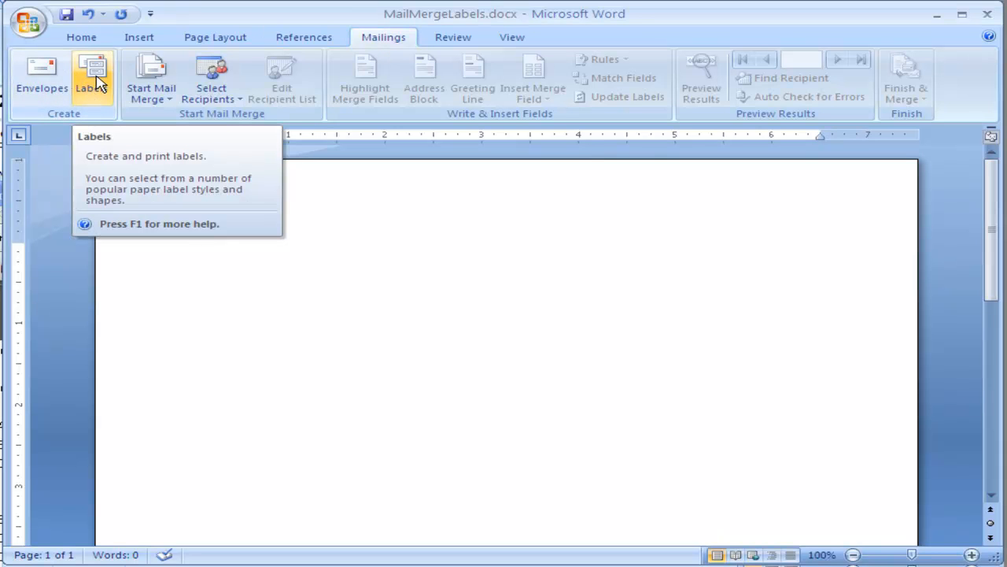
{"action": "left_click", "coordinate": [164, 105]}
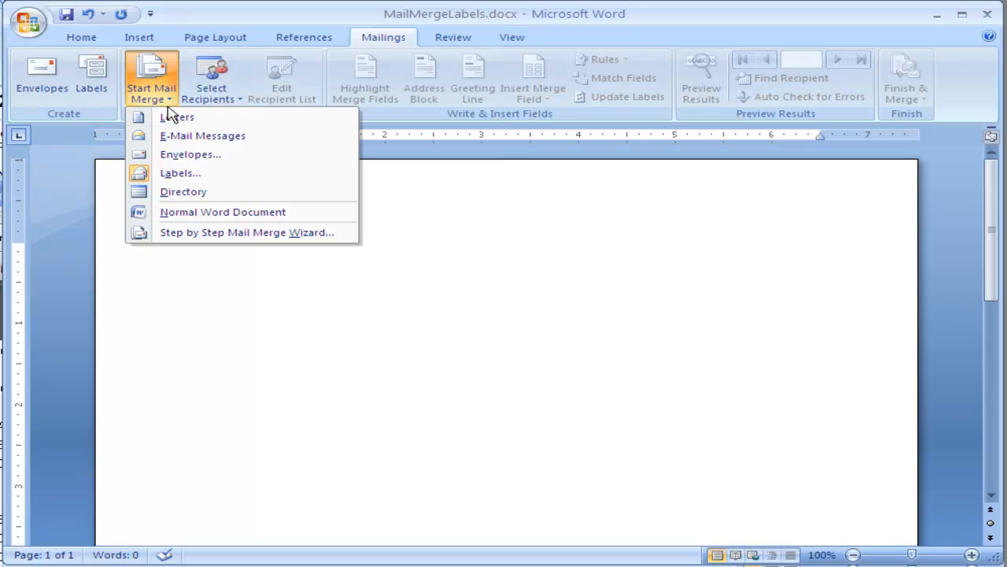
{"action": "left_click", "coordinate": [198, 184]}
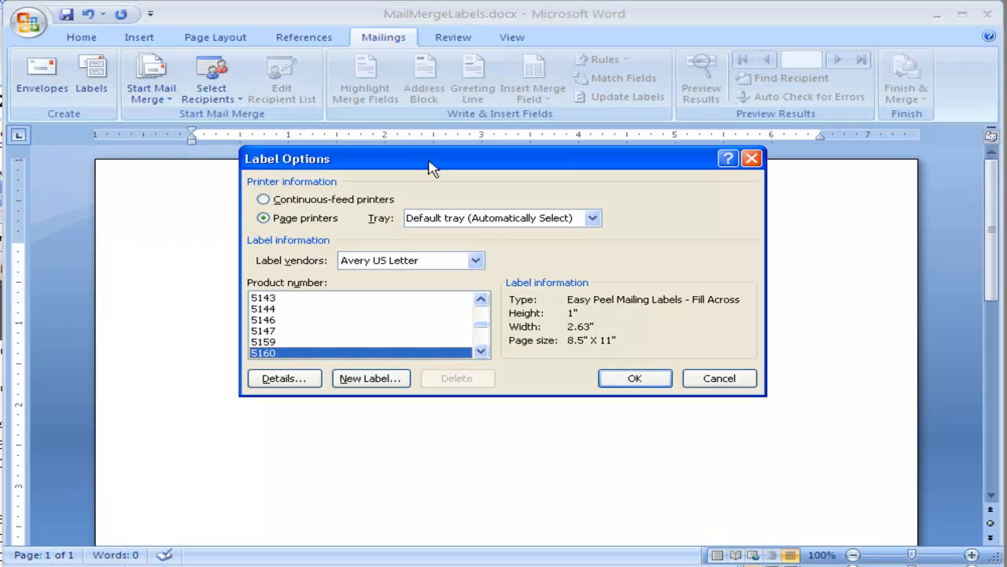
{"action": "left_click_drag", "start_coordinate": [431, 163], "coordinate": [403, 171]}
{"action": "left_click", "coordinate": [690, 387]}
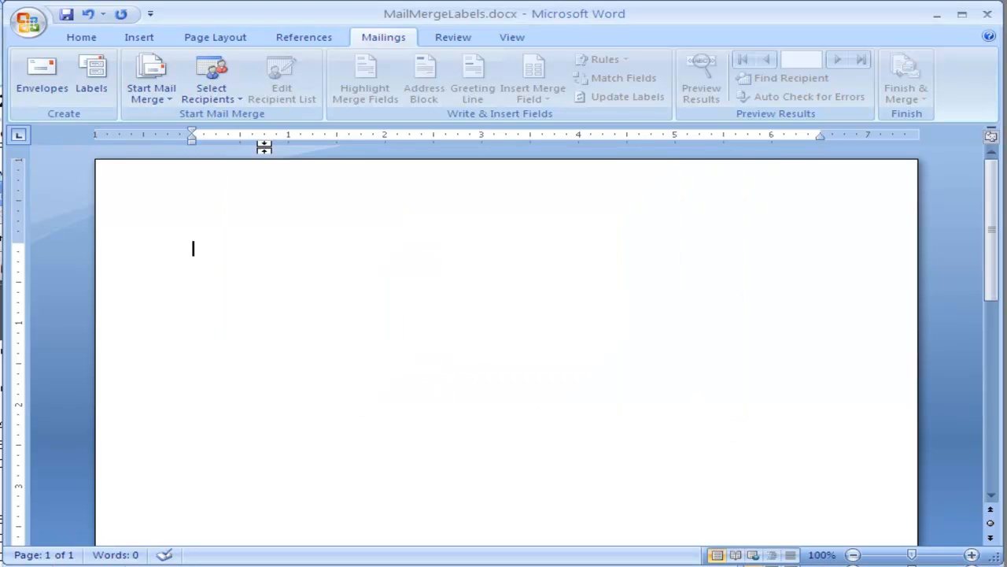
Start the Step by Step Mail Merge Wizard with Labels as the document type and advance to the starting document.
{"action": "left_click", "coordinate": [173, 99]}
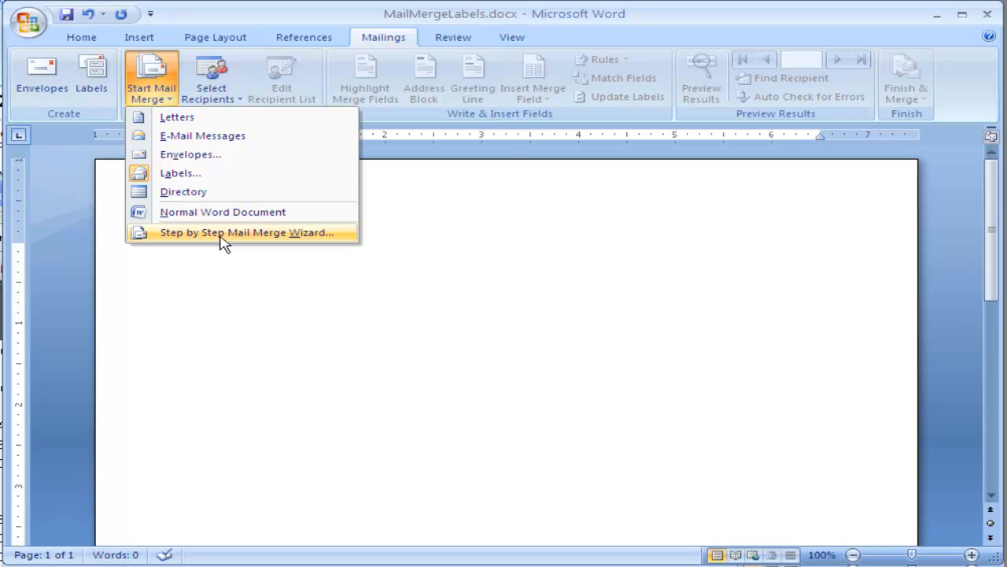
{"action": "left_click", "coordinate": [152, 95]}
{"action": "left_click", "coordinate": [152, 95]}
{"action": "left_click", "coordinate": [186, 233]}
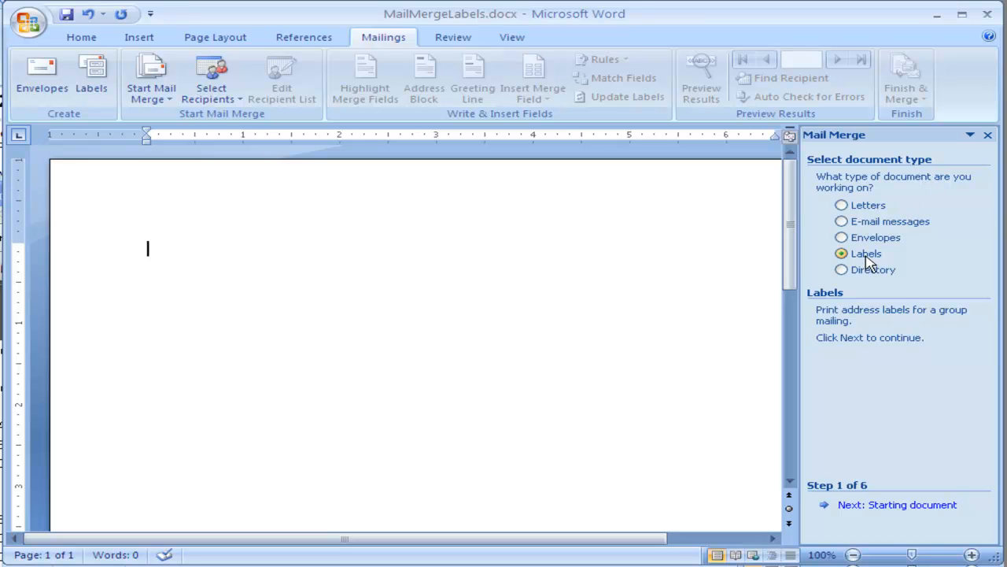
{"action": "left_click", "coordinate": [885, 506]}
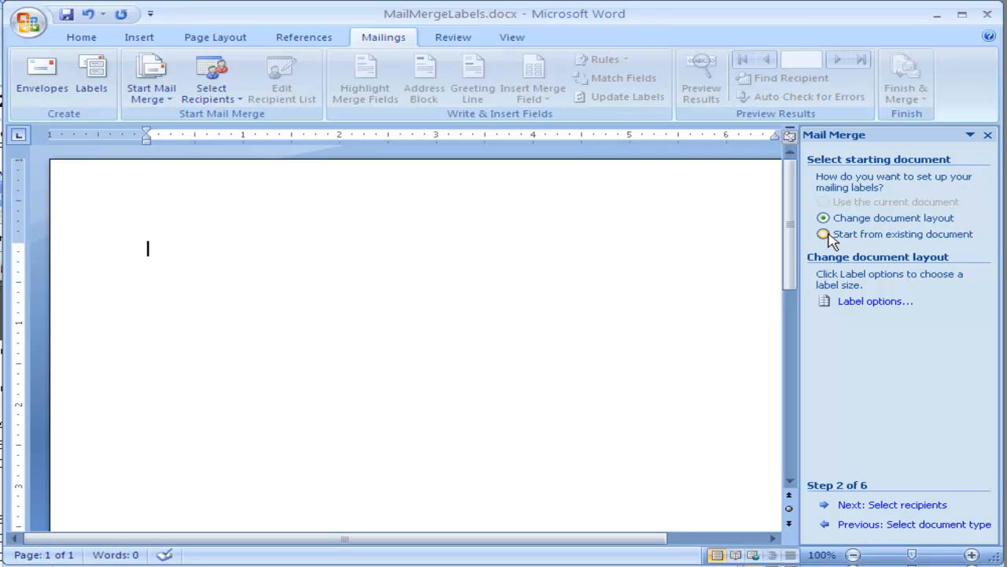
Open the label options for the document layout and set the label vendor to Avery US Letter.
{"action": "left_click", "coordinate": [863, 306]}
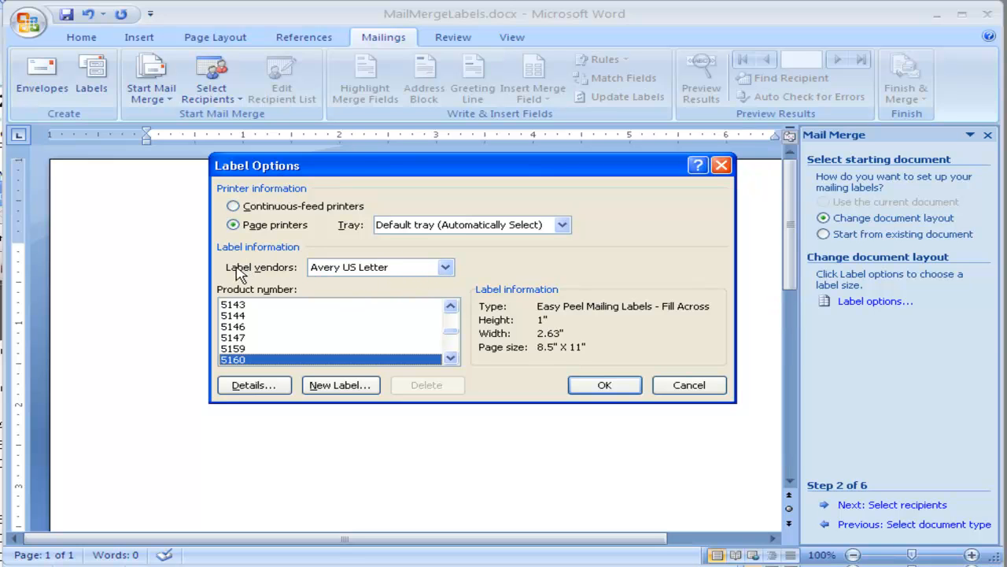
{"action": "left_click", "coordinate": [444, 266]}
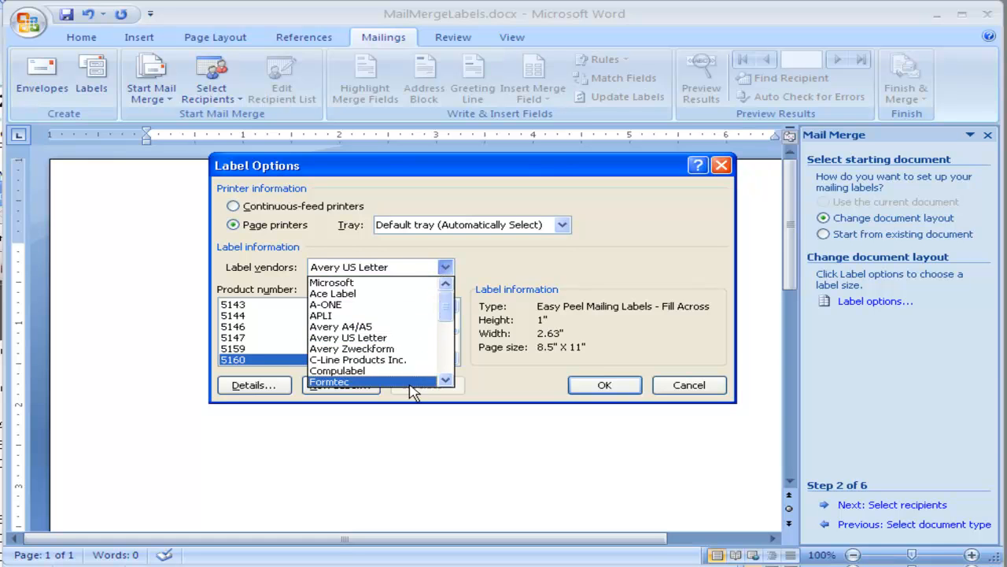
{"action": "left_click", "coordinate": [410, 338]}
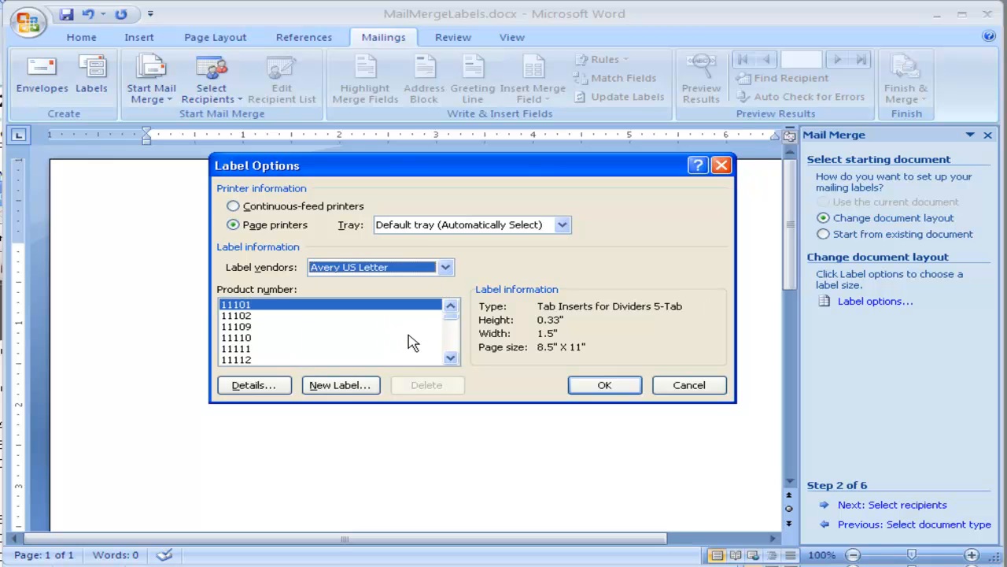
Choose label product number 5160 and apply the label layout to the document.
{"action": "left_click", "coordinate": [448, 338]}
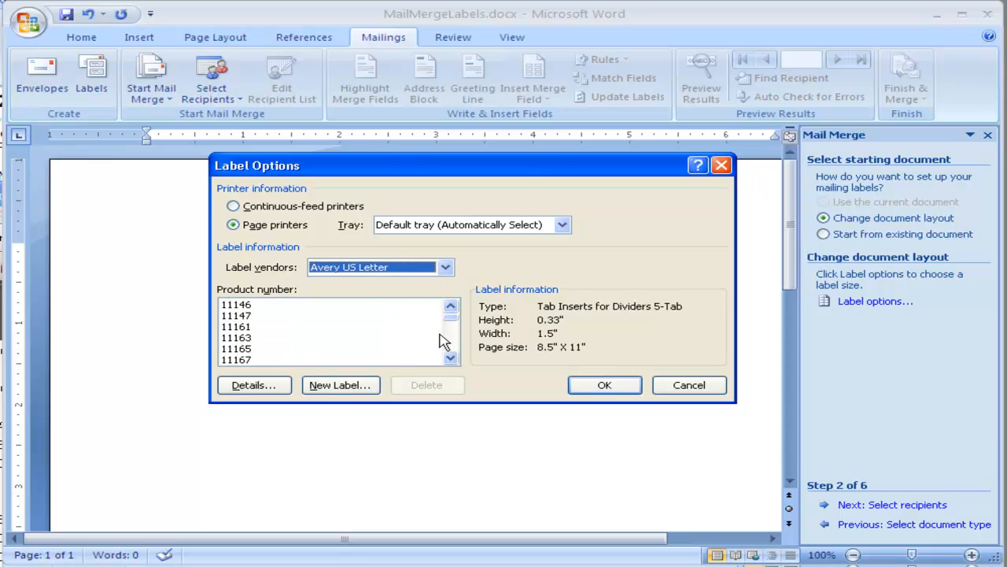
{"action": "left_click", "coordinate": [416, 327]}
{"action": "key", "text": "5"}
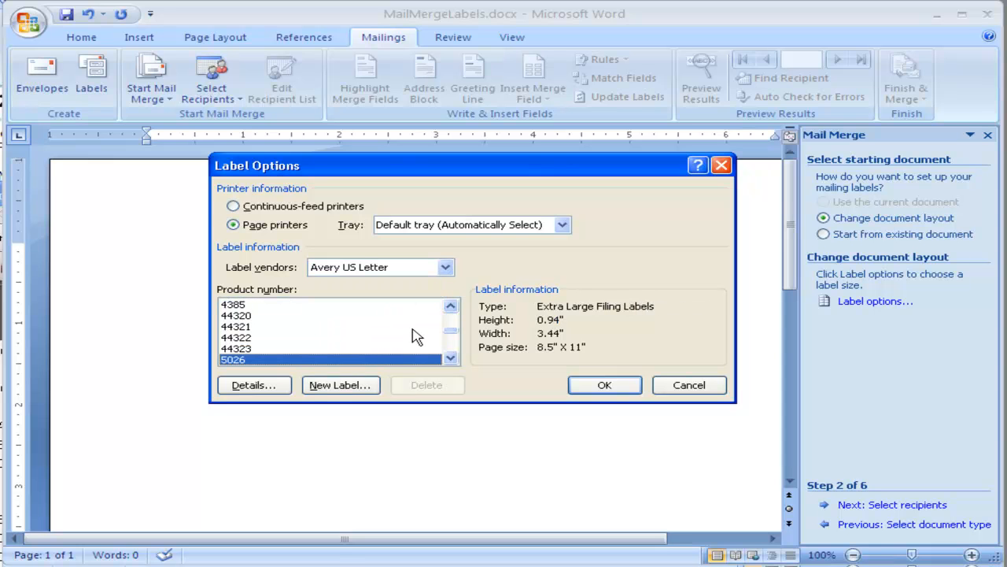
{"action": "key", "text": "Down"}
{"action": "key", "text": "Down"}
{"action": "key", "text": "Down"}
{"action": "key", "text": "Down"}
{"action": "key", "text": "Down"}
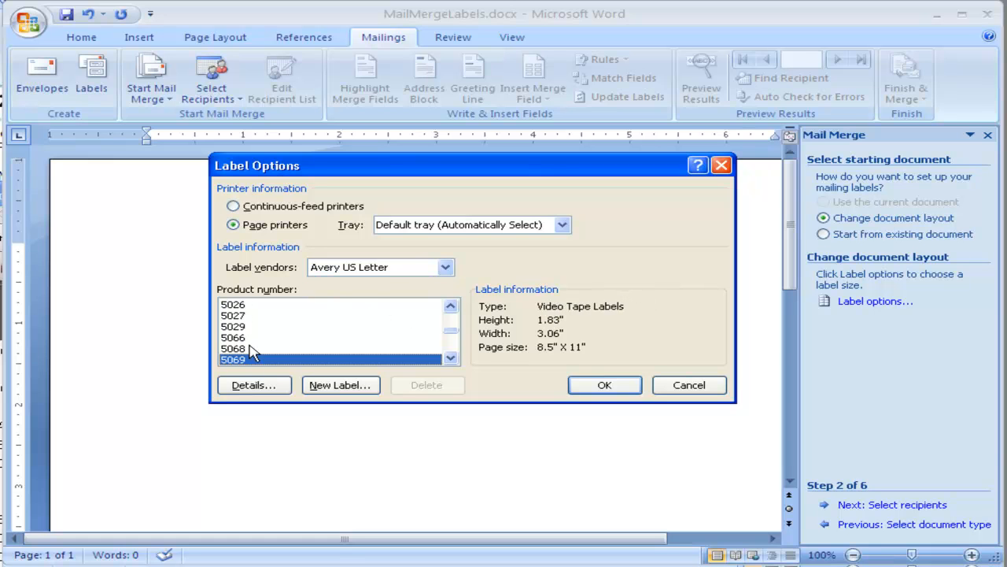
{"action": "scroll", "coordinate": [250, 354], "scroll_direction": "down", "scroll_amount": 3}
{"action": "scroll", "coordinate": [250, 354], "scroll_direction": "up", "scroll_amount": 1}
{"action": "scroll", "coordinate": [250, 354], "scroll_direction": "up", "scroll_amount": 1}
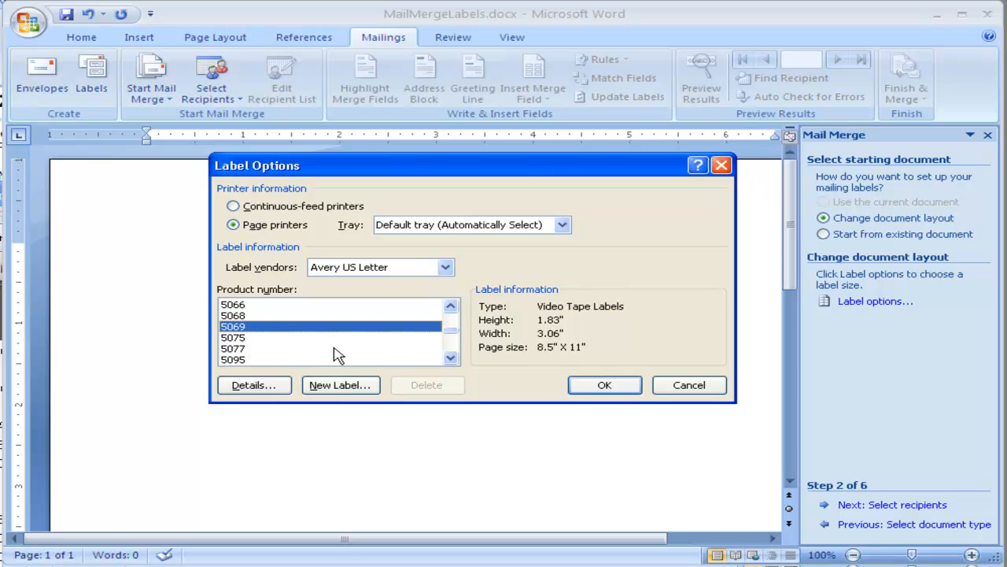
{"action": "left_click", "coordinate": [450, 306]}
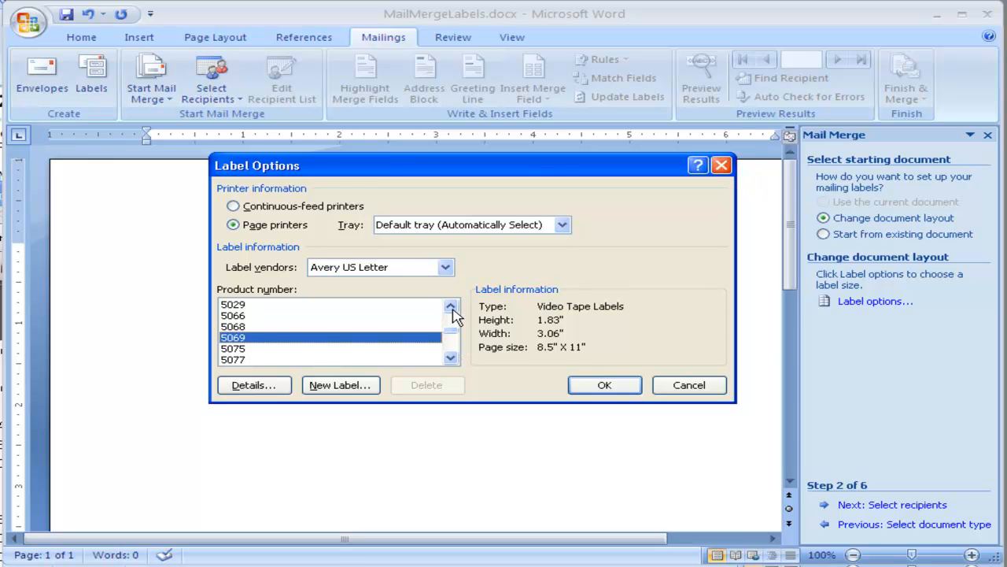
{"action": "left_click", "coordinate": [451, 358]}
{"action": "left_click", "coordinate": [451, 357]}
{"action": "left_click", "coordinate": [451, 357]}
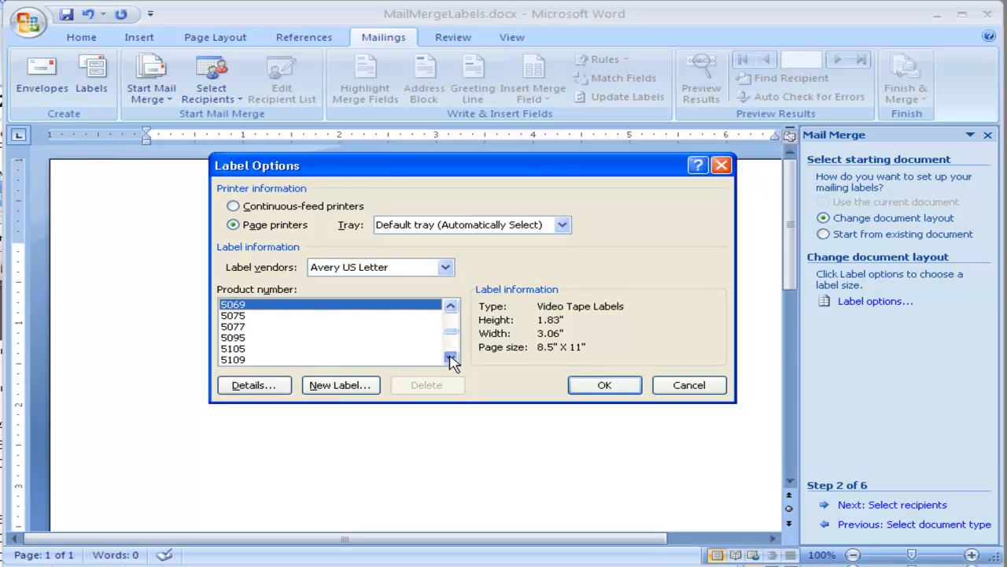
{"action": "left_click", "coordinate": [247, 316]}
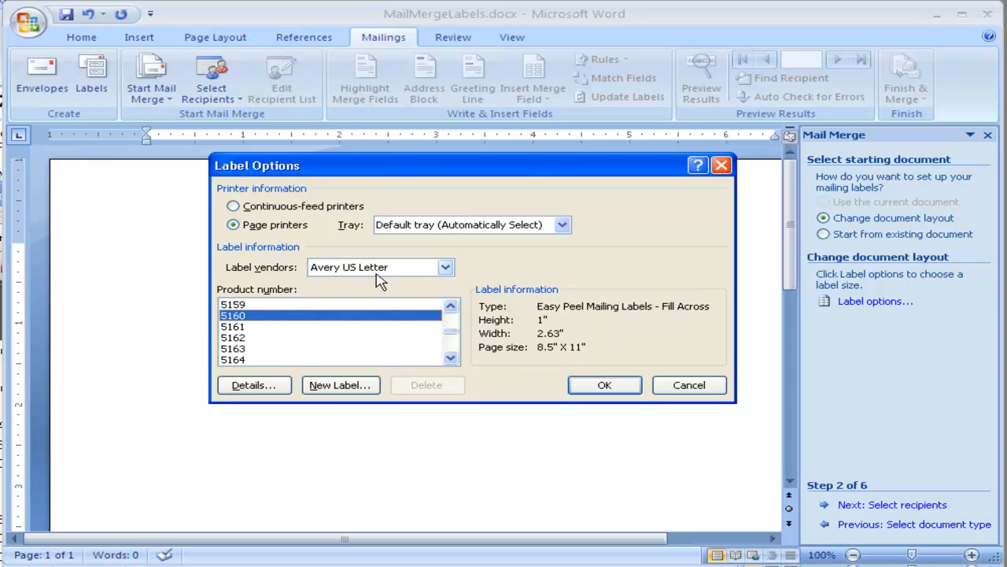
{"action": "left_click", "coordinate": [618, 390]}
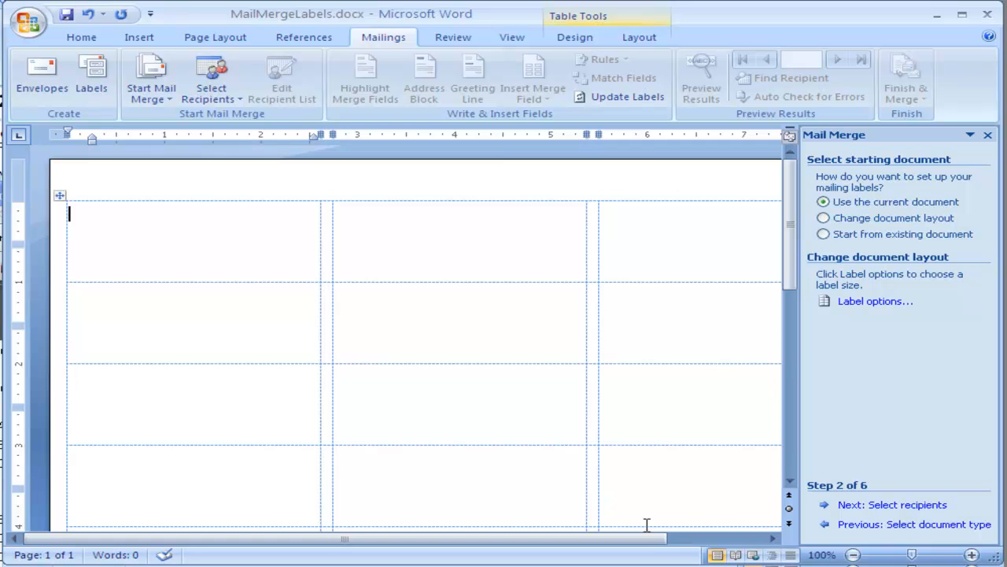
Keep the current document as the starting document and advance the wizard to recipient selection.
{"action": "left_click_drag", "start_coordinate": [640, 540], "coordinate": [524, 540]}
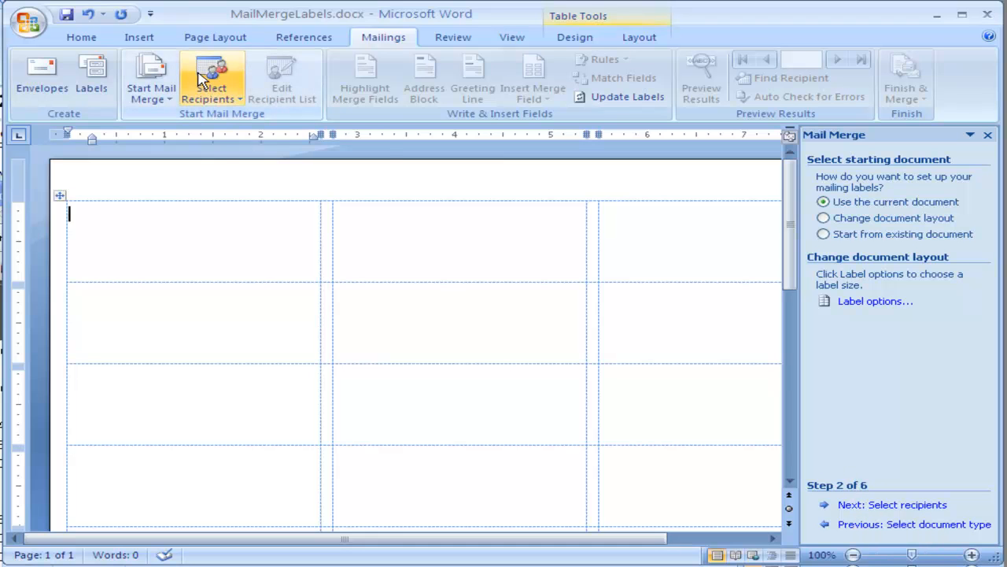
{"action": "left_click", "coordinate": [904, 506]}
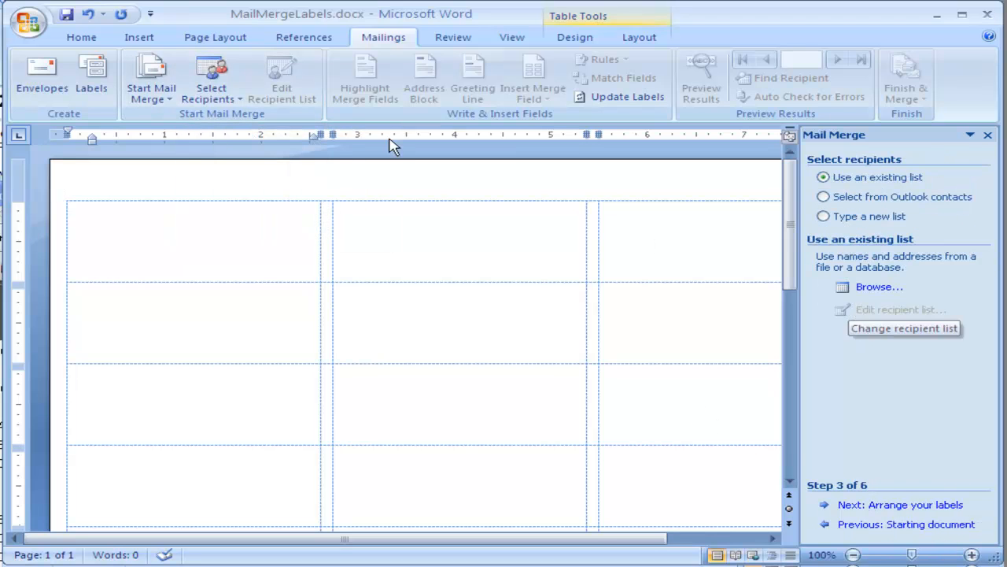
{"action": "left_click", "coordinate": [221, 96]}
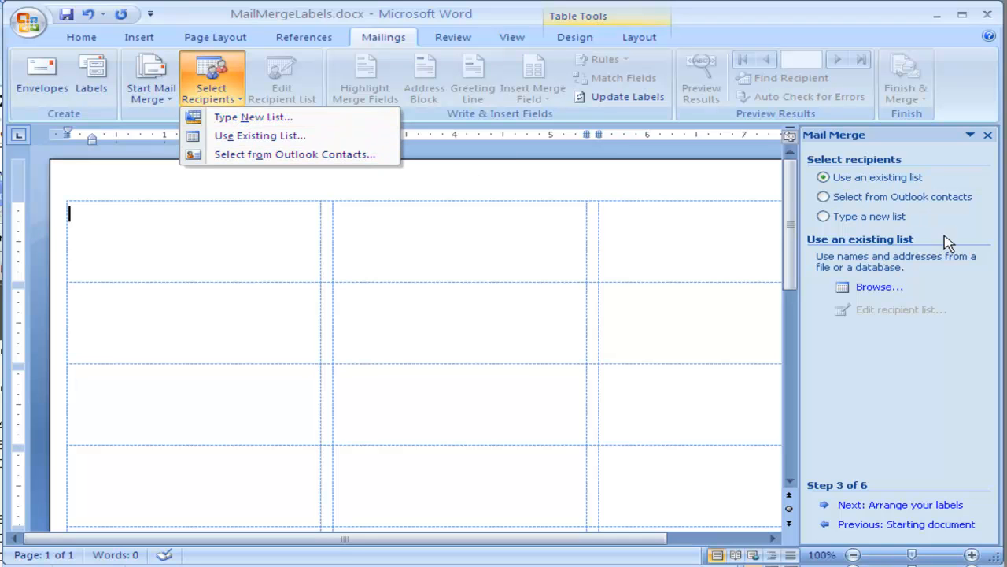
{"action": "left_click", "coordinate": [905, 367]}
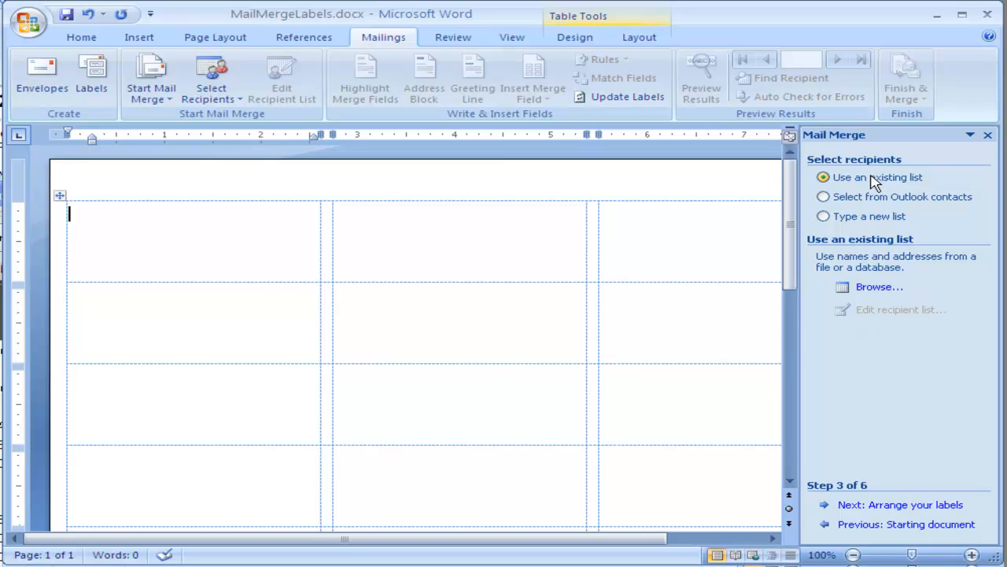
Load Sheet1$ of address book.xlsx from the Desktop as the existing recipient list, with the first row as column headers.
{"action": "left_click", "coordinate": [871, 288]}
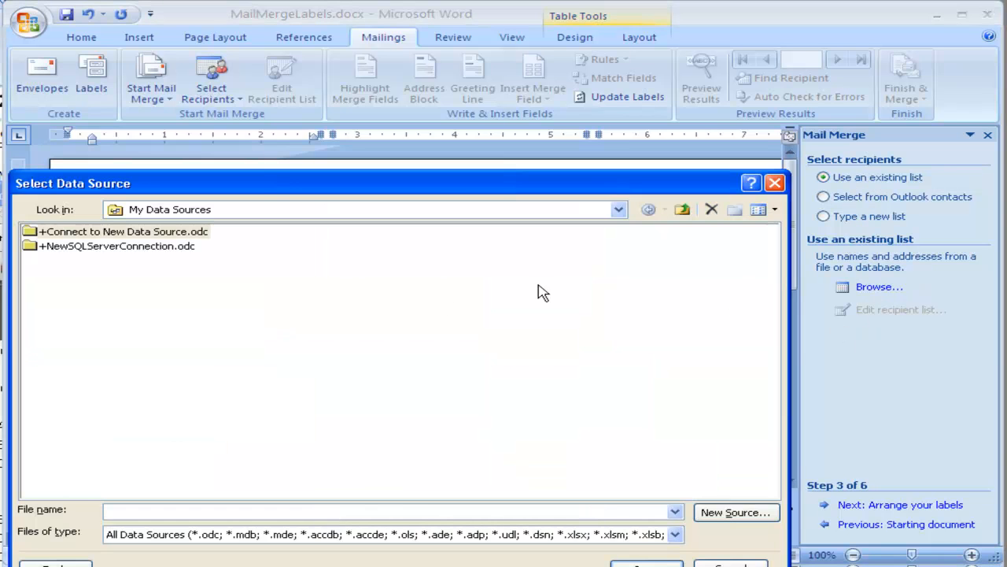
{"action": "left_click", "coordinate": [682, 209]}
{"action": "left_click", "coordinate": [681, 209]}
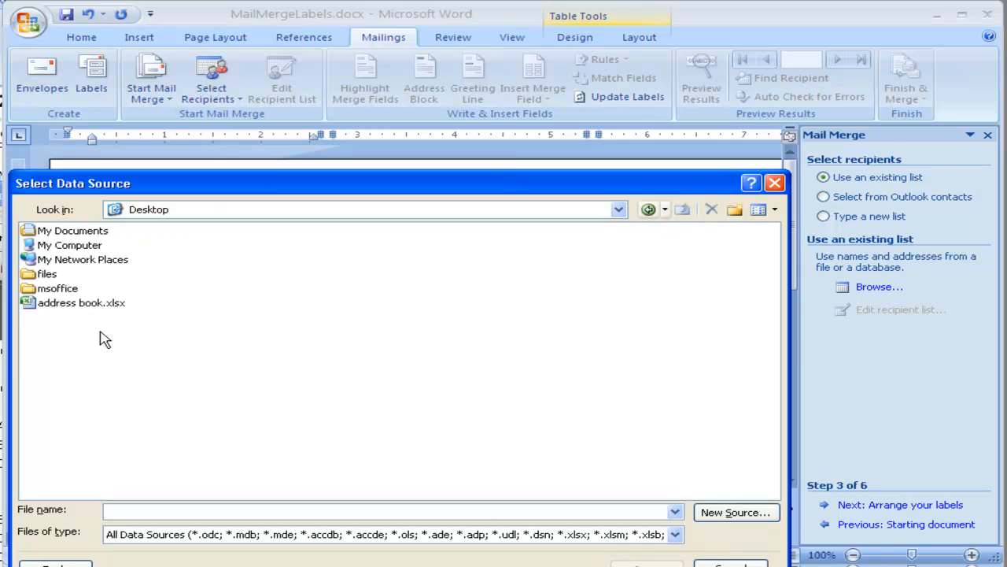
{"action": "left_click", "coordinate": [90, 305]}
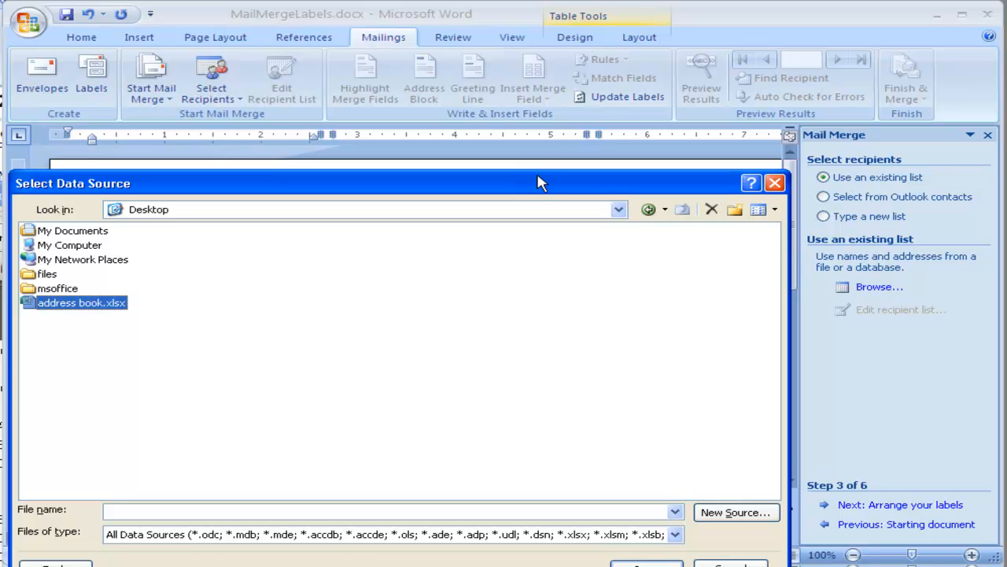
{"action": "left_click_drag", "start_coordinate": [536, 183], "coordinate": [535, 152]}
{"action": "left_click", "coordinate": [658, 539]}
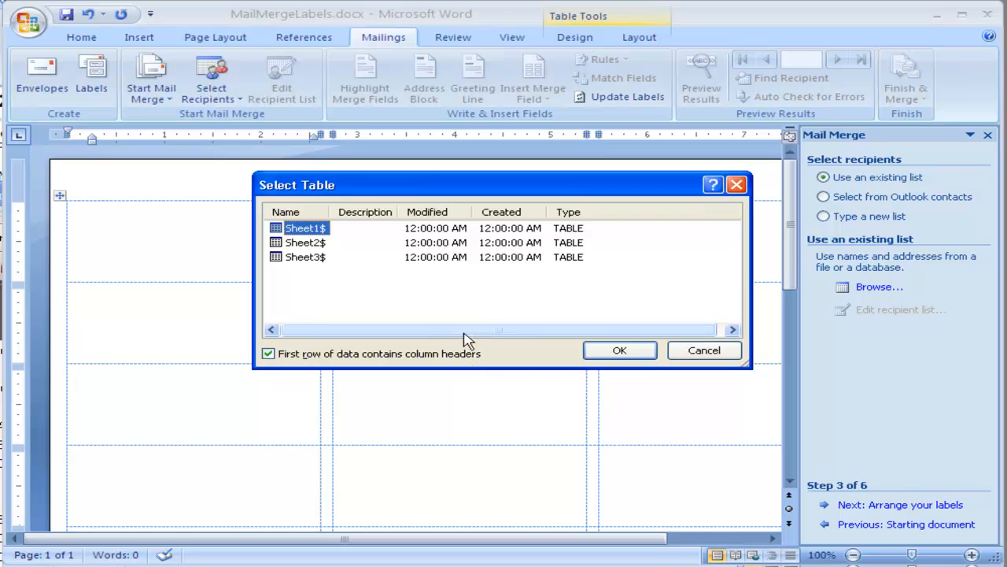
{"action": "left_click", "coordinate": [626, 356]}
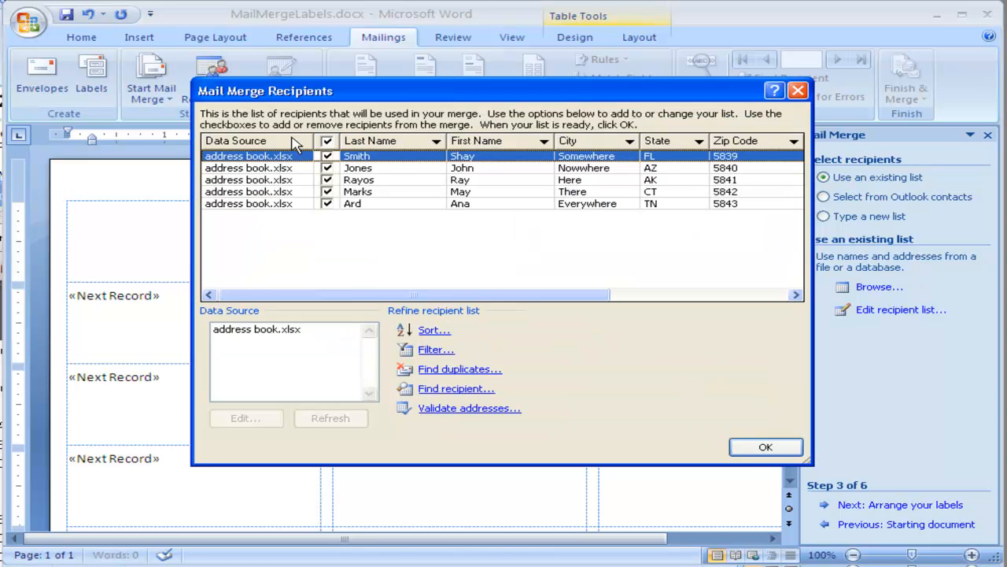
Exclude the first three recipients from the merge and include them again.
{"action": "left_click", "coordinate": [327, 168]}
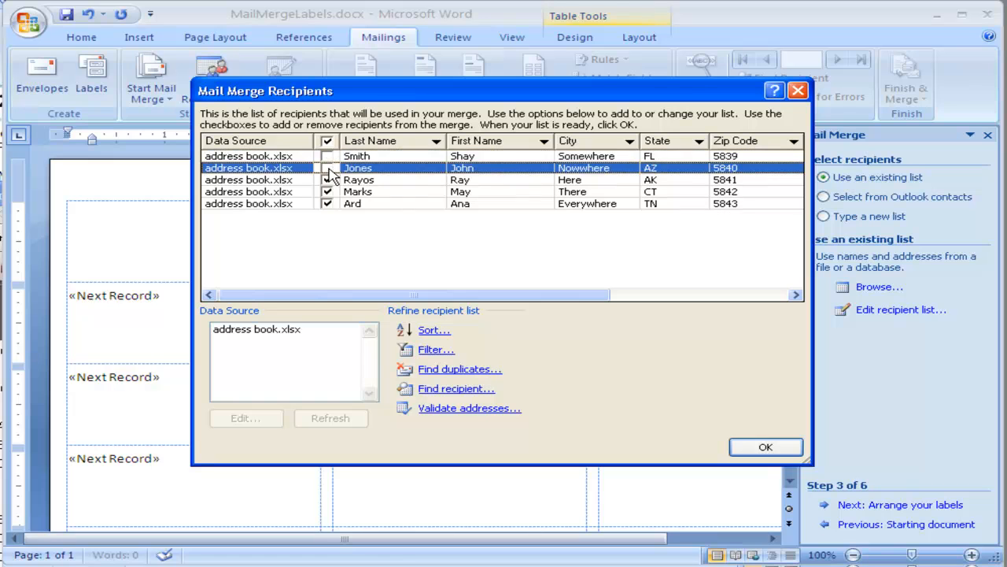
{"action": "left_click", "coordinate": [328, 180]}
{"action": "left_click", "coordinate": [328, 179]}
{"action": "left_click", "coordinate": [328, 168]}
{"action": "left_click", "coordinate": [327, 156]}
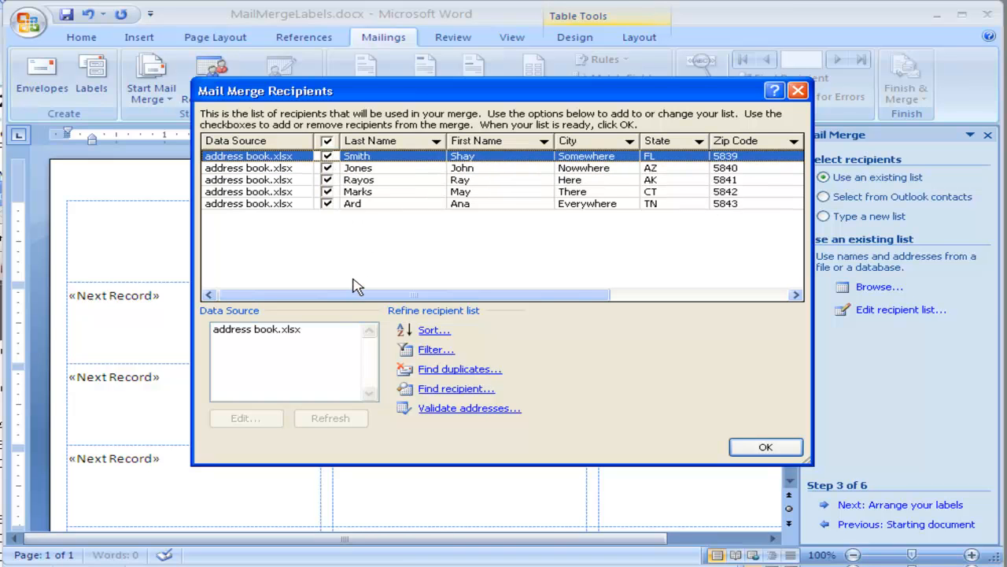
Filter the mail merge recipients to records whose First Name is Equal to a chosen first name.
{"action": "left_click", "coordinate": [429, 351]}
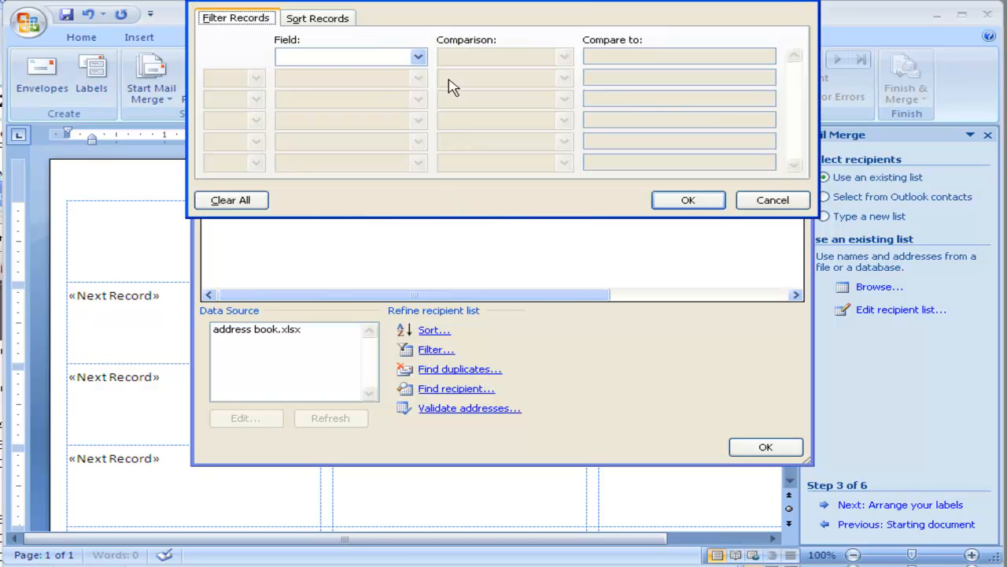
{"action": "left_click", "coordinate": [417, 57]}
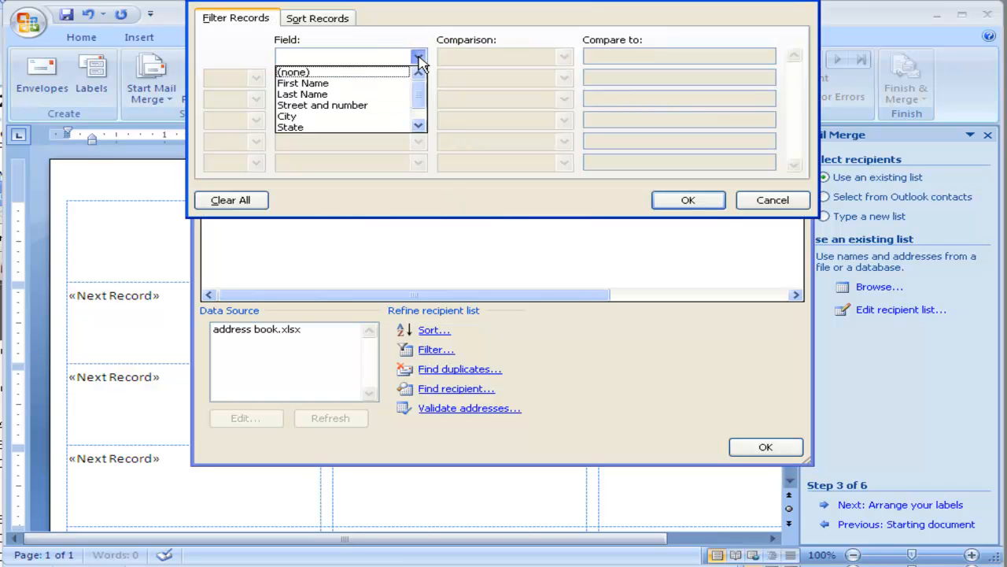
{"action": "left_click", "coordinate": [385, 84]}
{"action": "left_click_drag", "start_coordinate": [480, 11], "coordinate": [517, 236]}
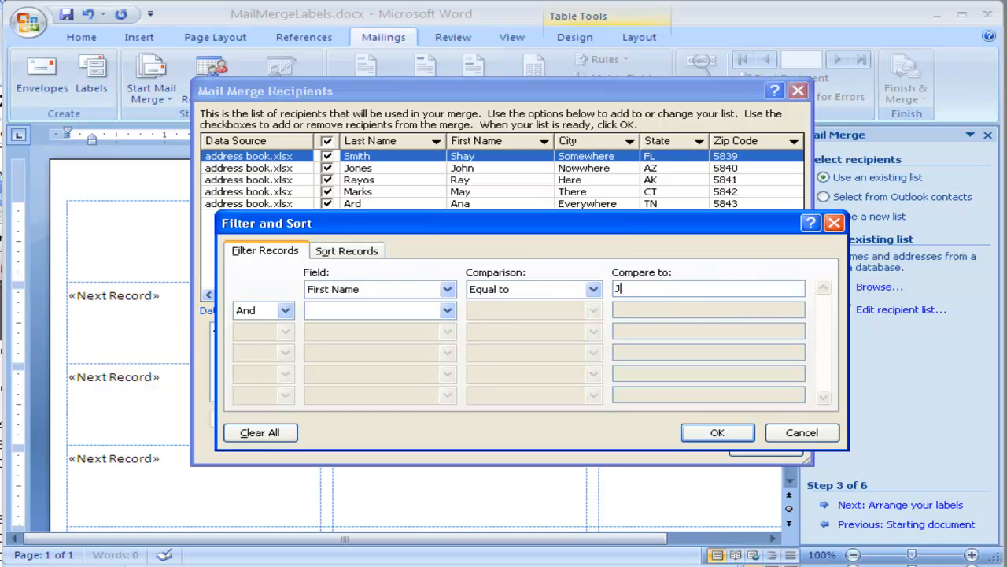
{"action": "left_click", "coordinate": [712, 432]}
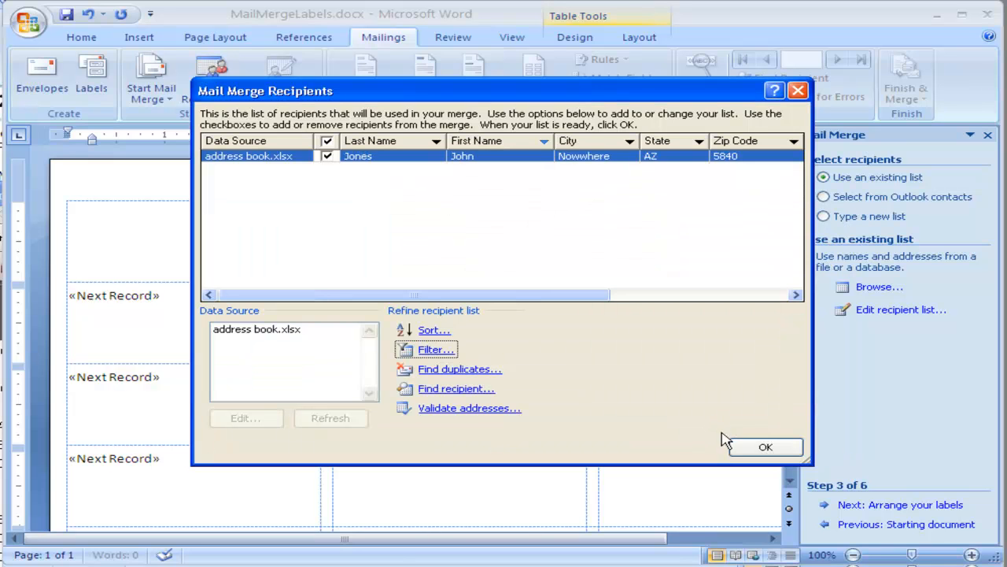
Change the First Name filter's comparison to Not equal to and apply it to the recipient list.
{"action": "left_click", "coordinate": [435, 351]}
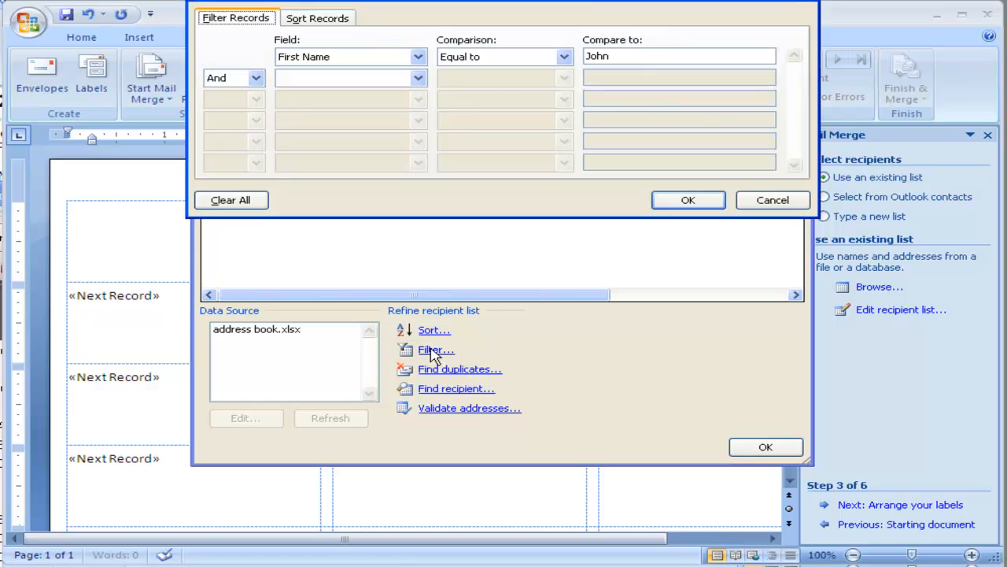
{"action": "left_click", "coordinate": [562, 58]}
{"action": "left_click", "coordinate": [540, 83]}
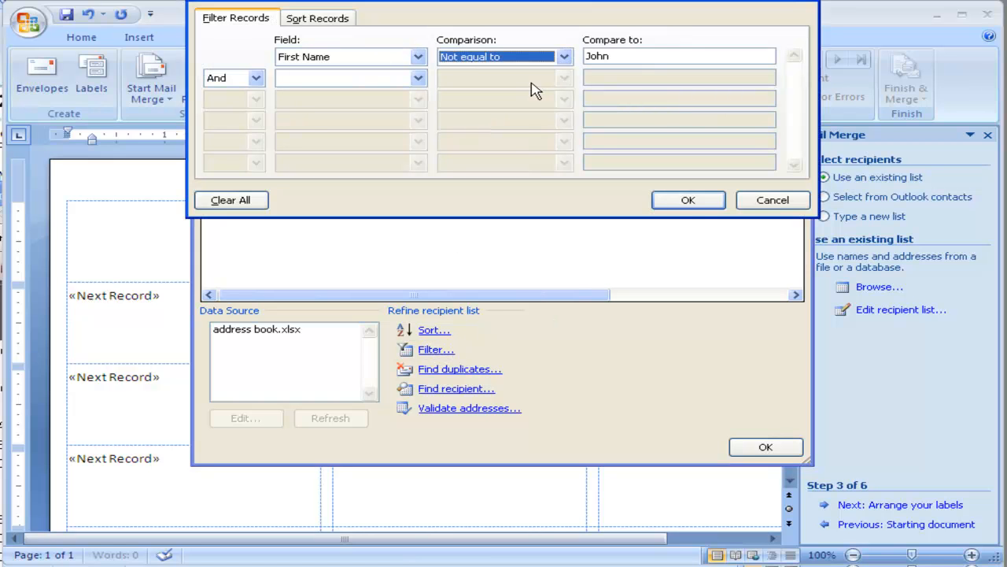
{"action": "left_click", "coordinate": [687, 200]}
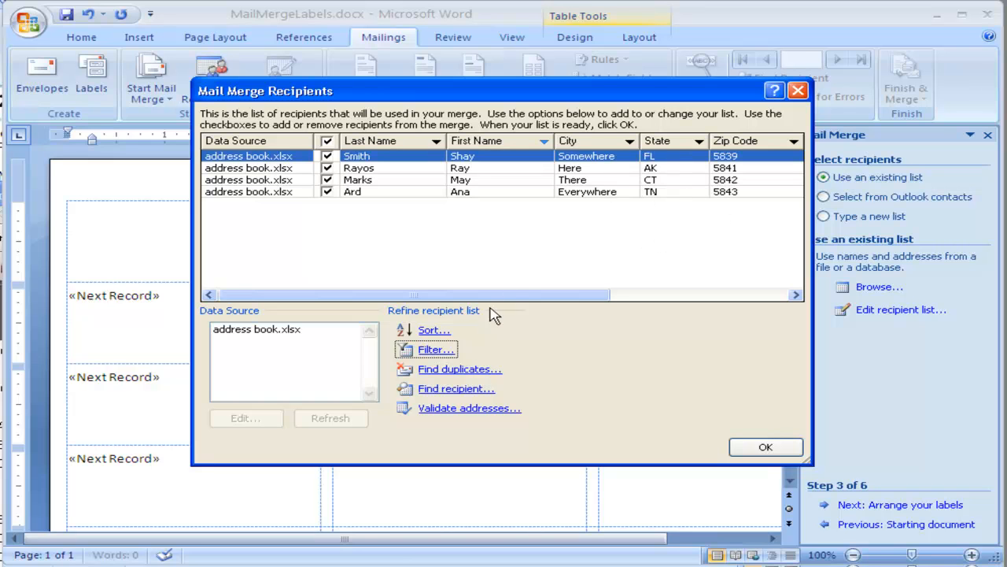
Clear all filter criteria from the recipient list and apply the empty filter.
{"action": "left_click", "coordinate": [435, 349]}
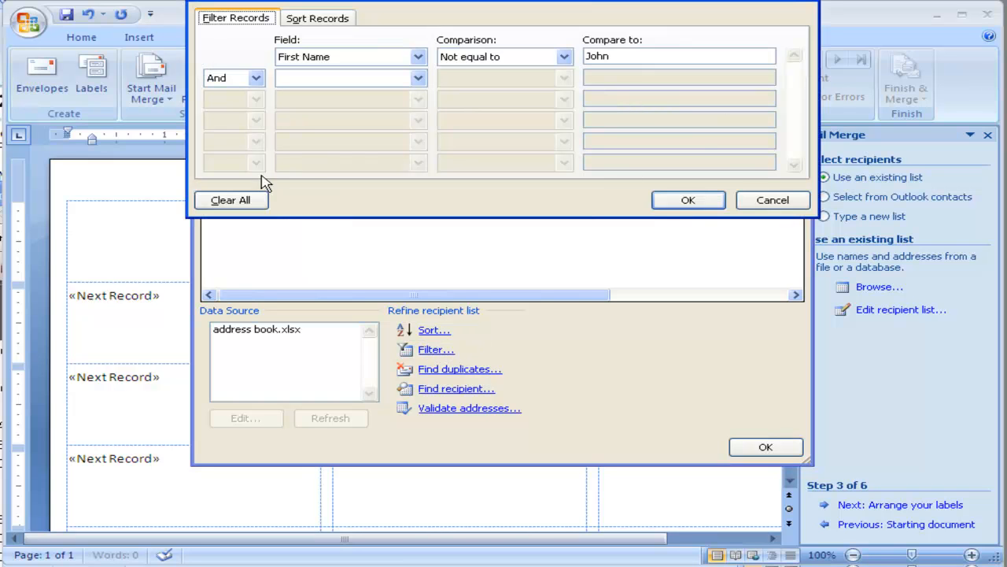
{"action": "left_click", "coordinate": [230, 201]}
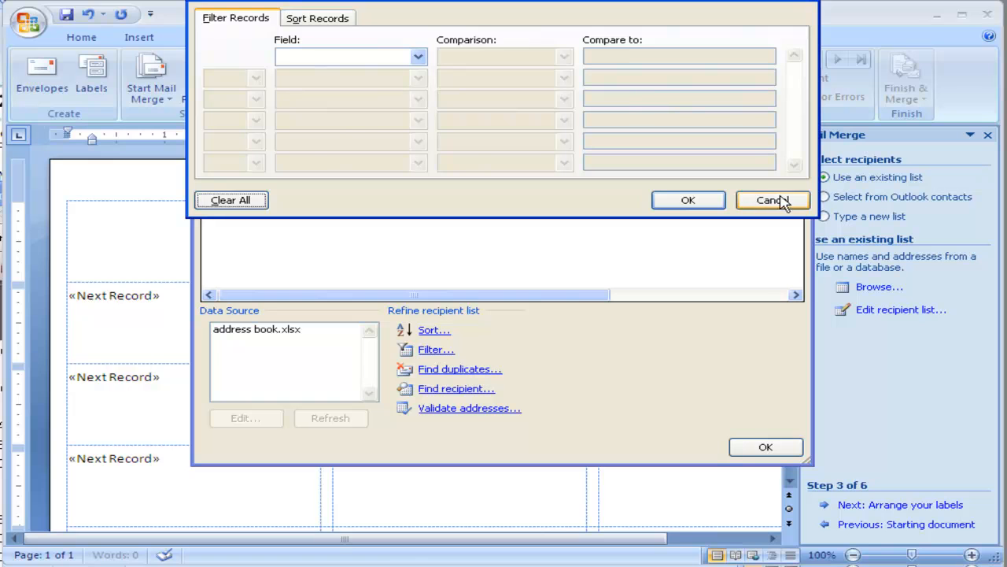
{"action": "left_click", "coordinate": [713, 200]}
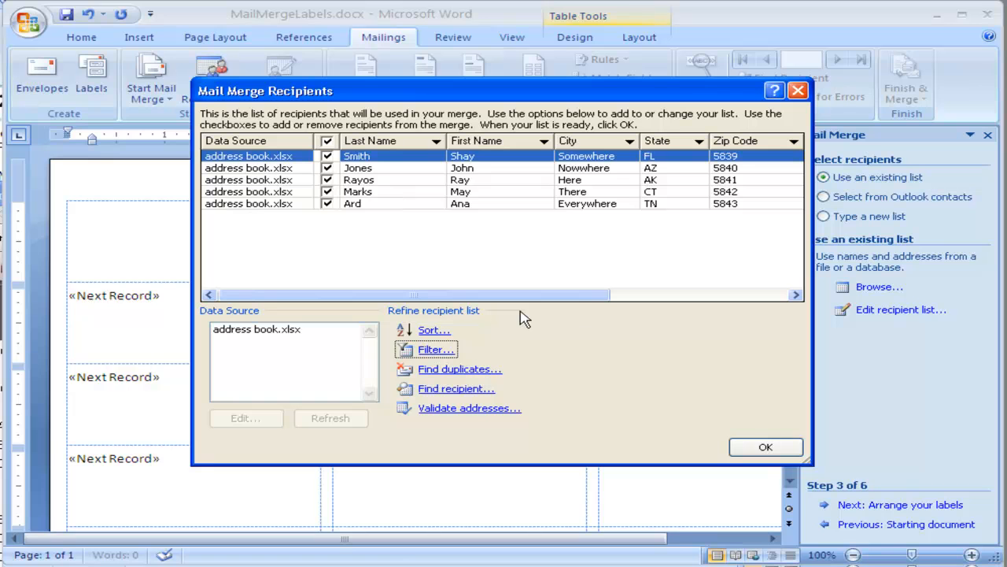
Accept the recipient list and advance the wizard to label arrangement, starting an address block for the first label.
{"action": "left_click", "coordinate": [765, 446]}
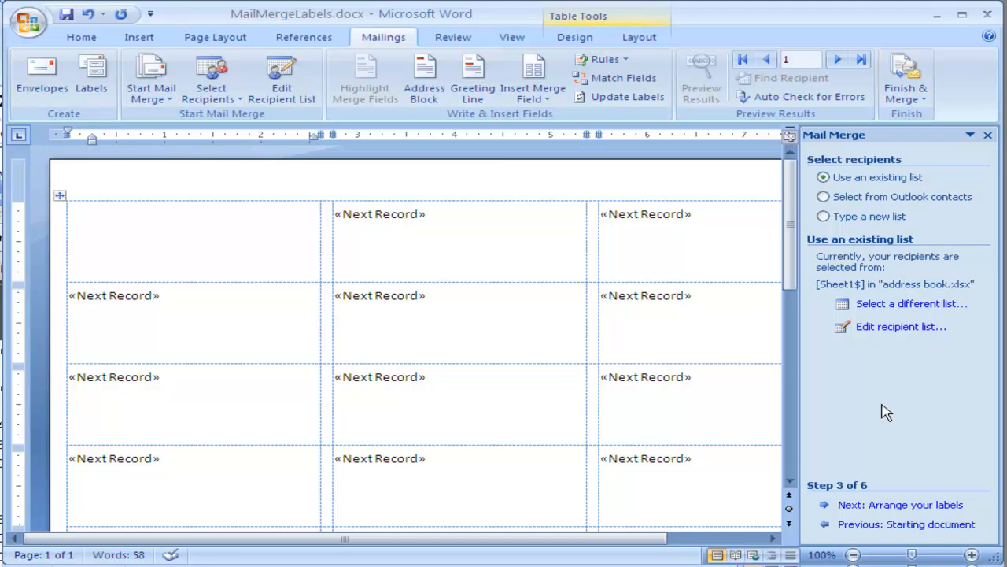
{"action": "left_click", "coordinate": [911, 508]}
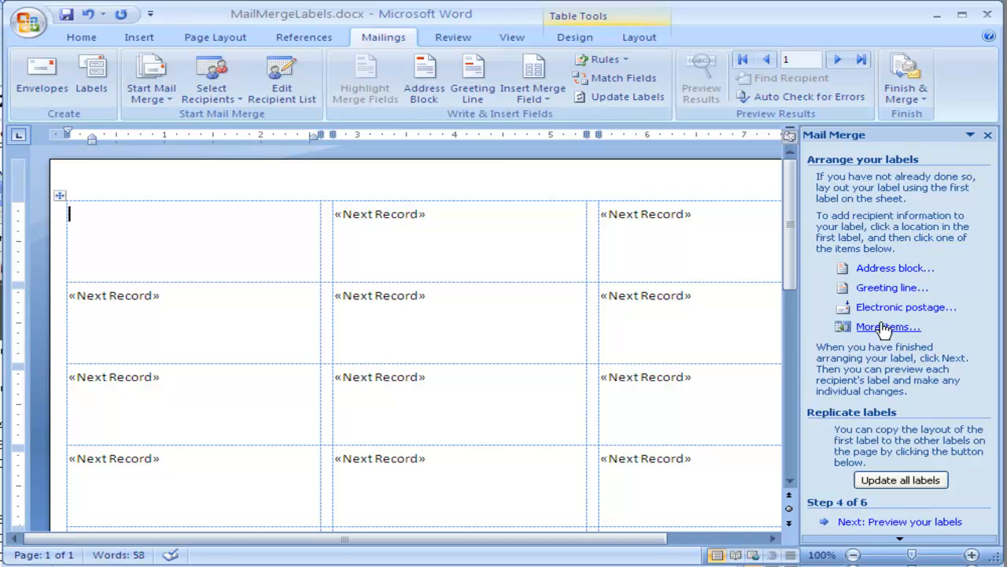
{"action": "left_click", "coordinate": [897, 269]}
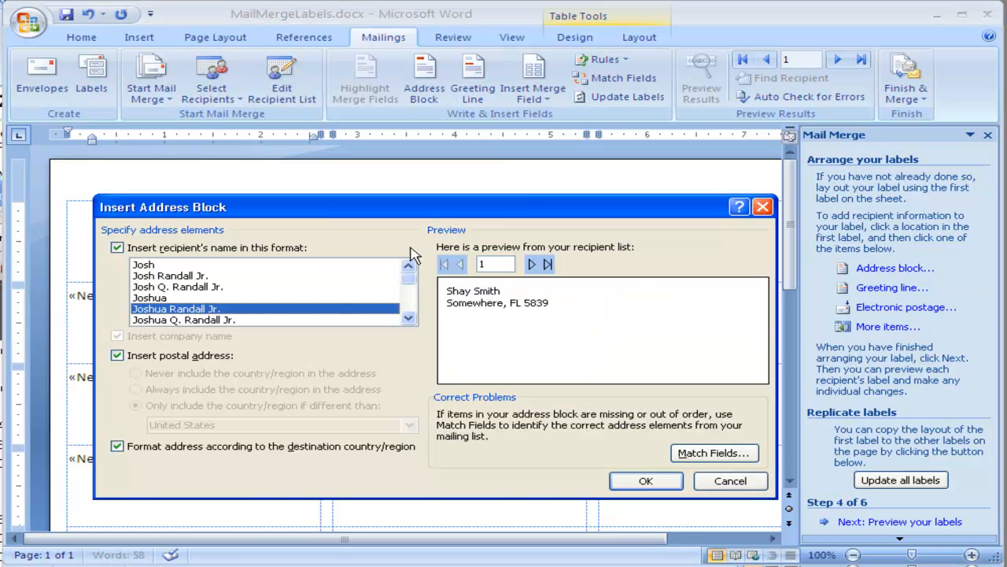
{"action": "left_click_drag", "start_coordinate": [443, 211], "coordinate": [651, 145]}
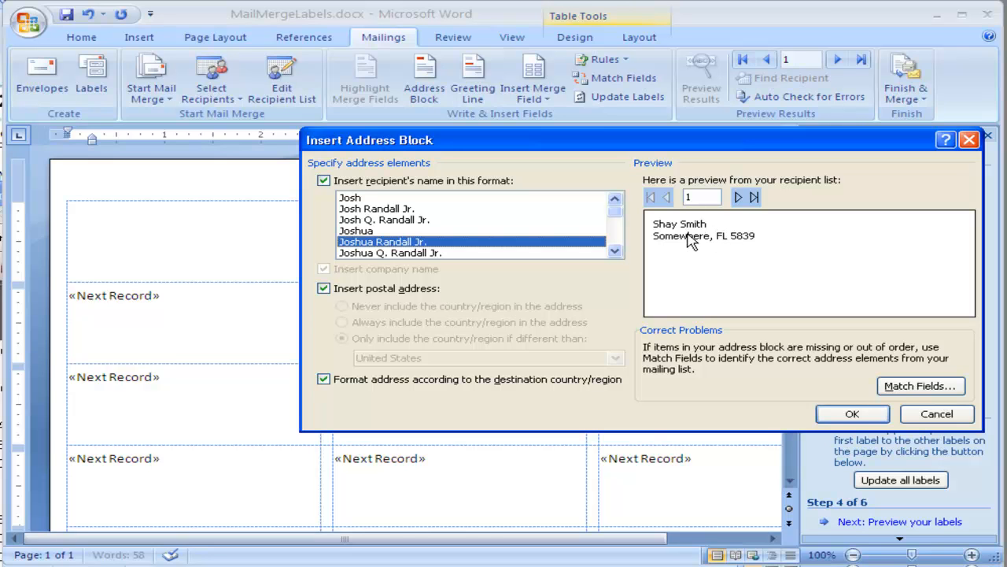
Switch to address book.xlsx in Excel, check the heading of the street address column, and return to Word.
{"action": "key", "text": "alt+Tab"}
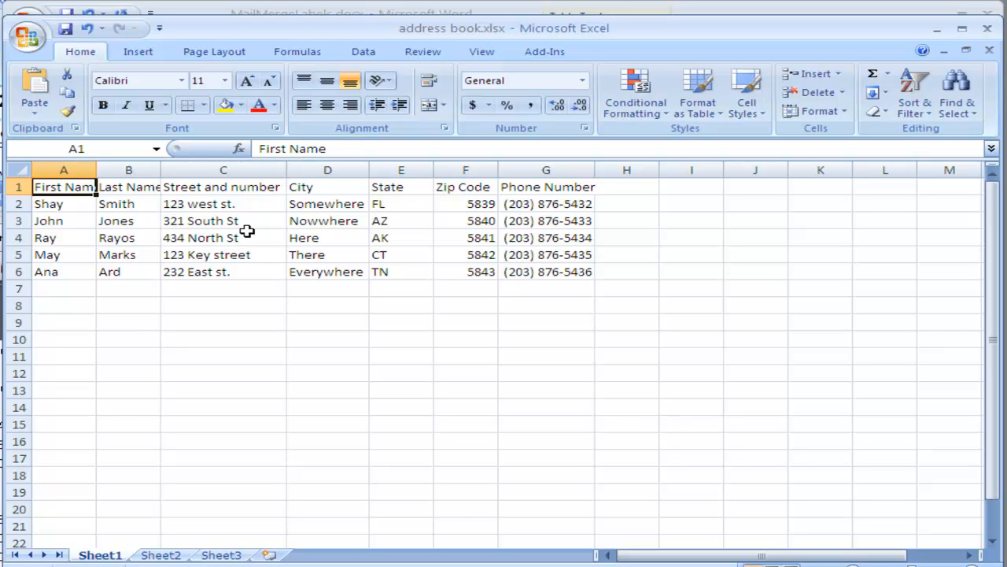
{"action": "left_click", "coordinate": [208, 190]}
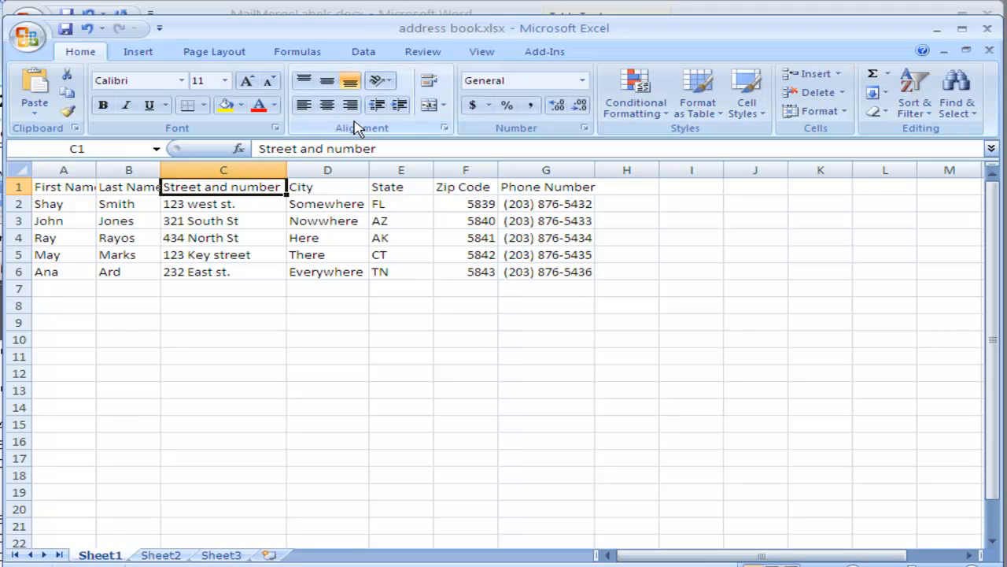
{"action": "left_click", "coordinate": [359, 12]}
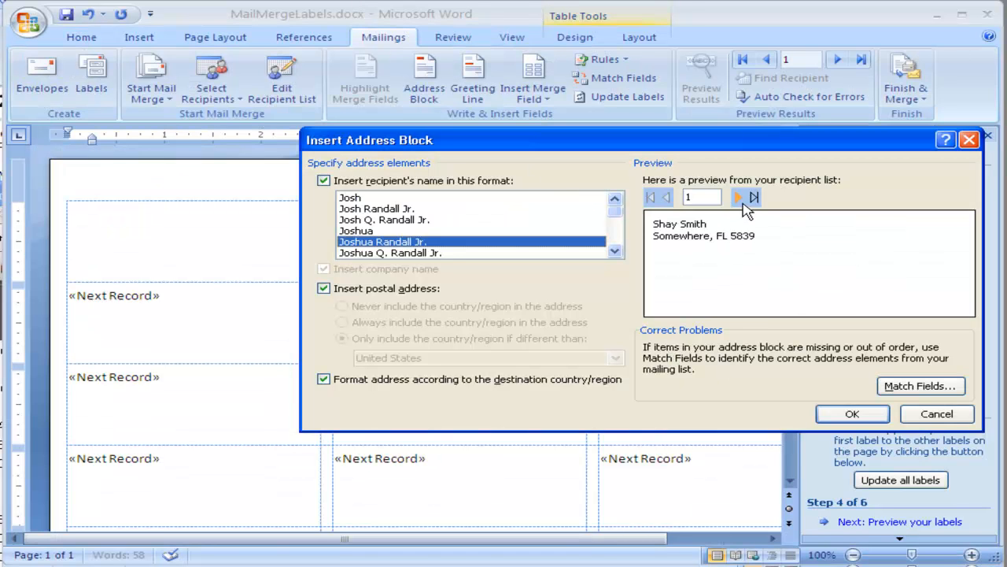
Match Address 1 to the Street and number field and insert the address block into the first label.
{"action": "left_click", "coordinate": [919, 385]}
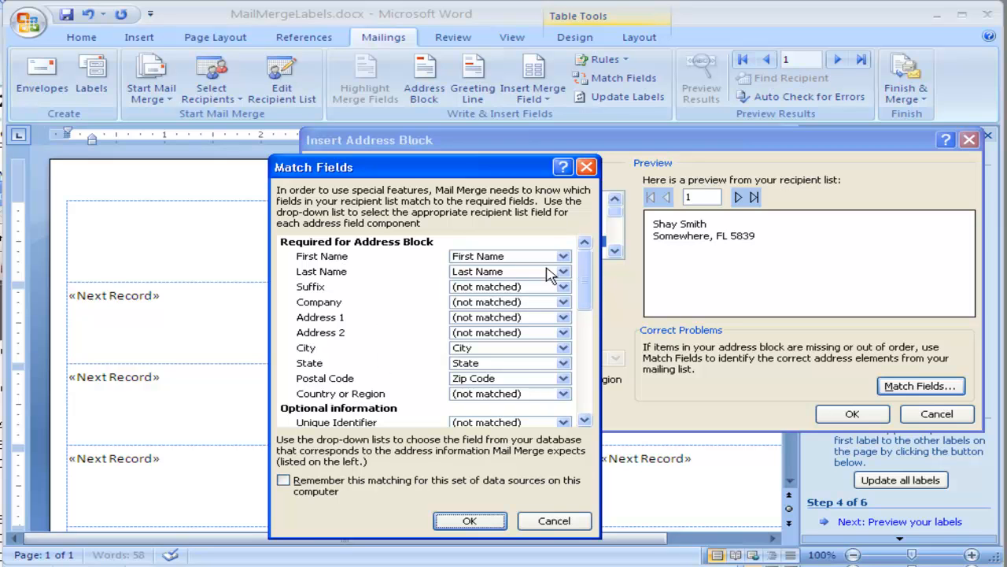
{"action": "left_click", "coordinate": [485, 318]}
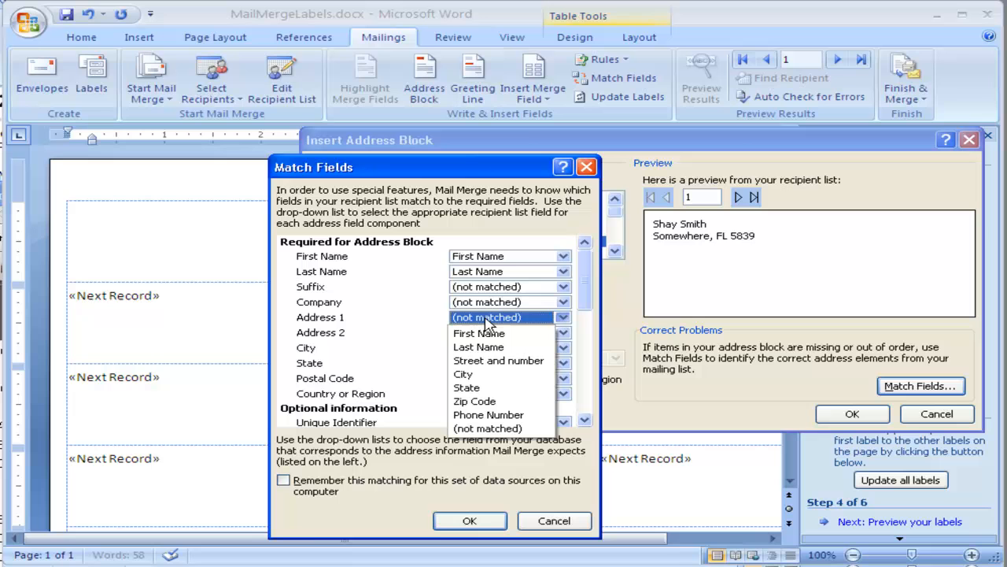
{"action": "left_click", "coordinate": [509, 362]}
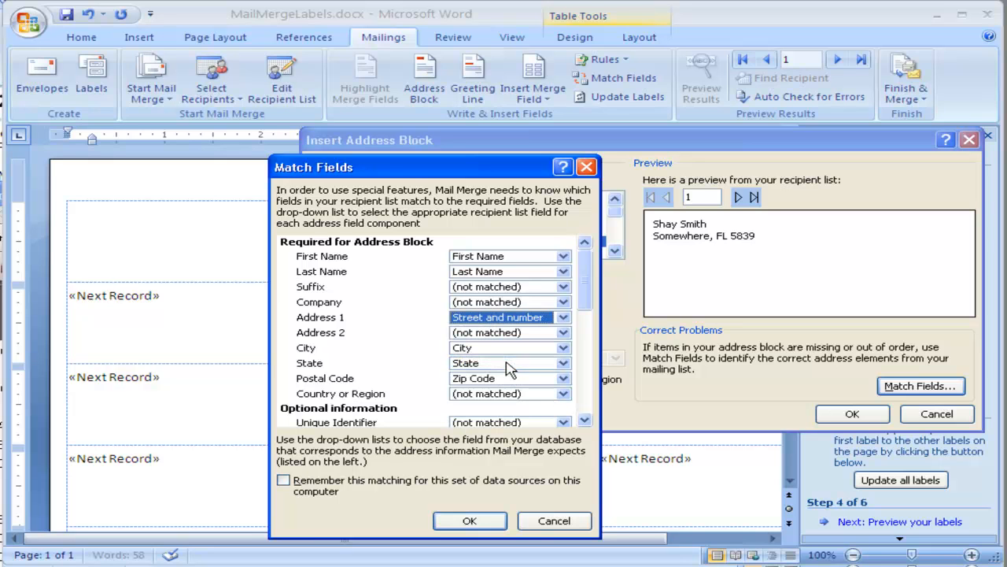
{"action": "left_click", "coordinate": [469, 520]}
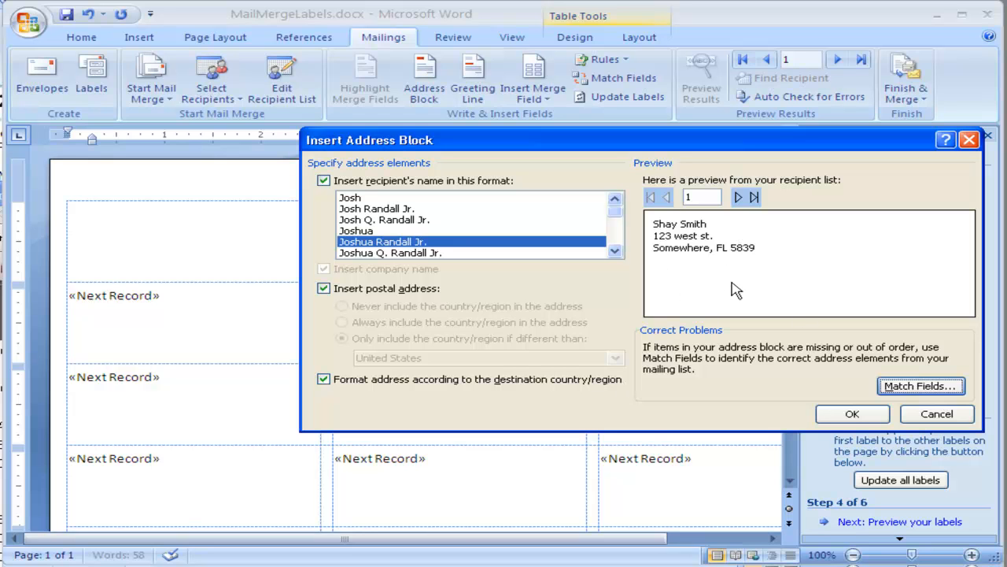
{"action": "left_click", "coordinate": [852, 414]}
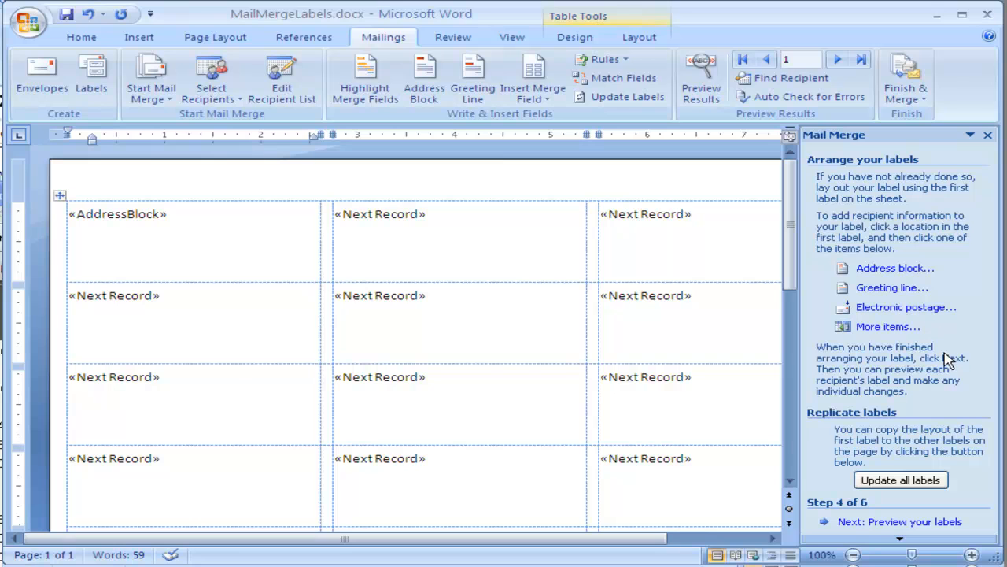
Insert the Phone Number merge field on a new line below the address block in the first label.
{"action": "left_click", "coordinate": [910, 327]}
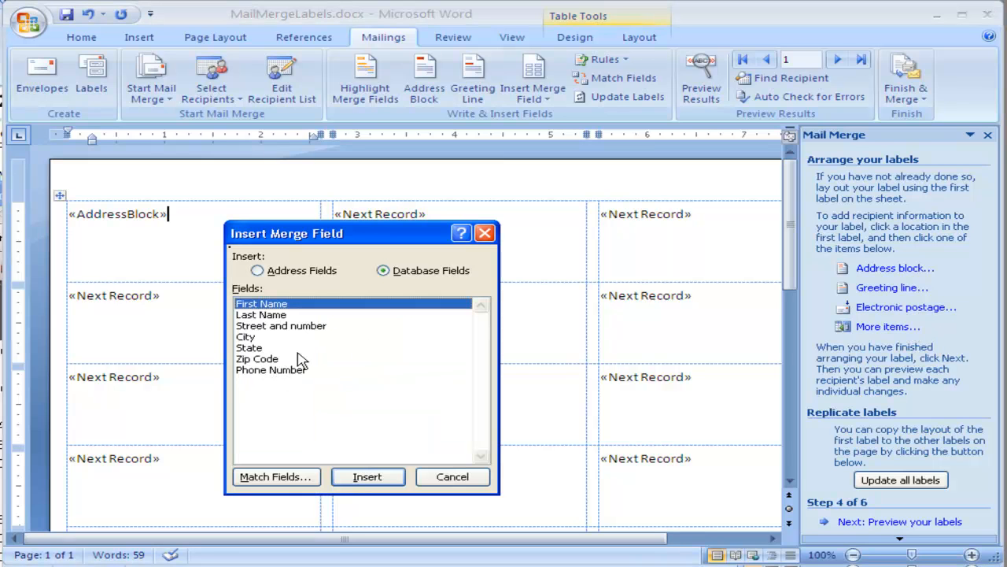
{"action": "left_click", "coordinate": [485, 233]}
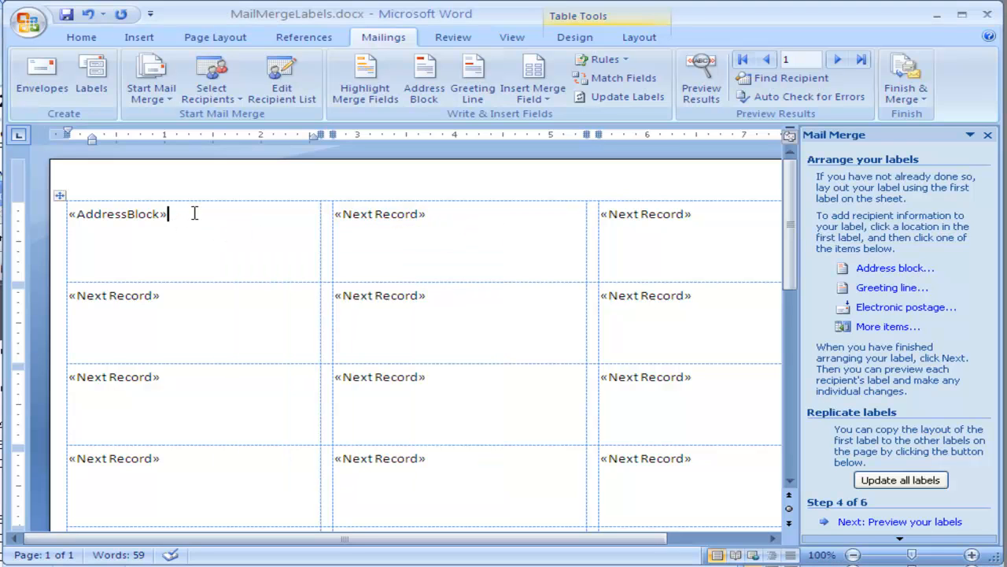
{"action": "key", "text": "Return"}
{"action": "left_click", "coordinate": [890, 328]}
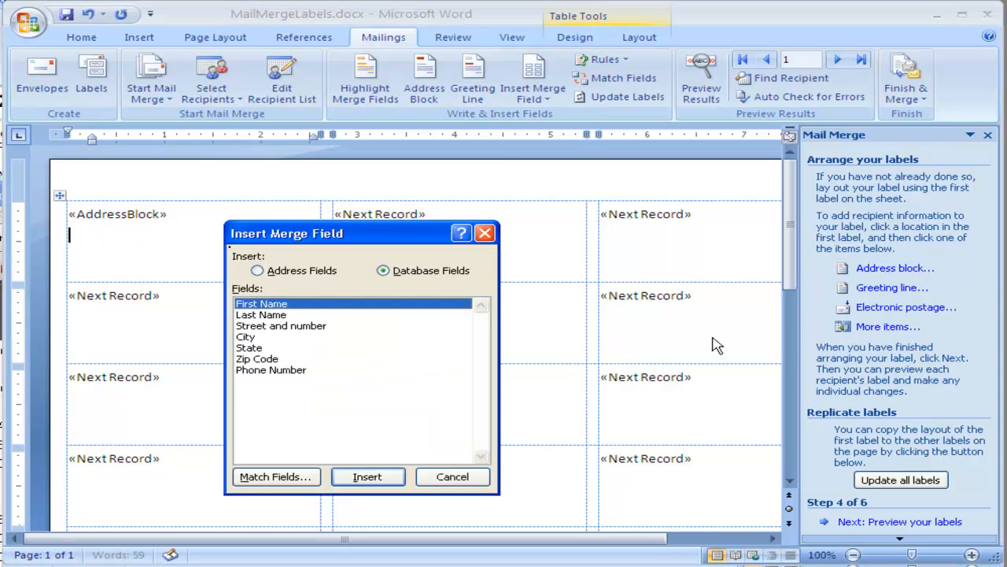
{"action": "left_click", "coordinate": [268, 371]}
{"action": "left_click", "coordinate": [362, 477]}
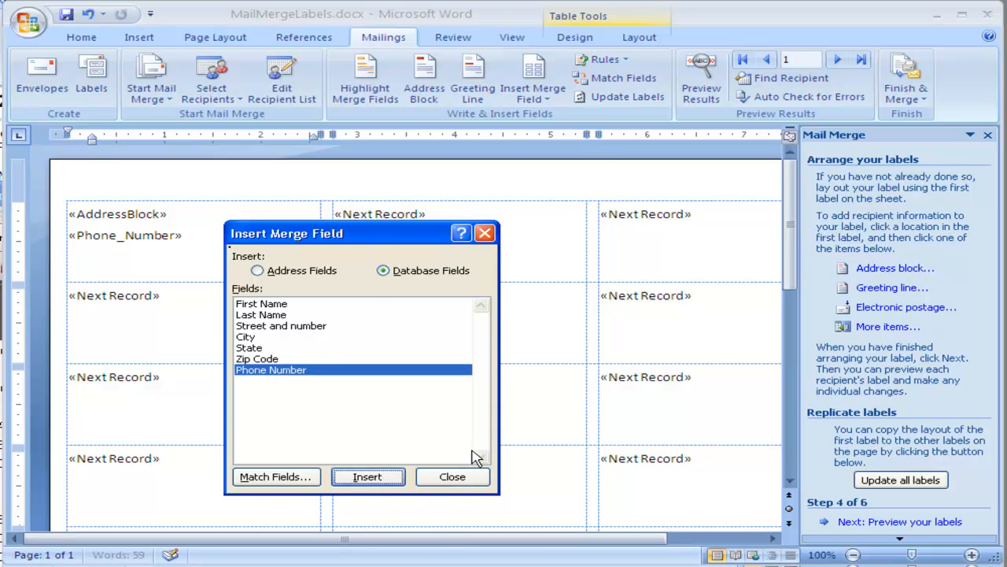
{"action": "left_click", "coordinate": [452, 477]}
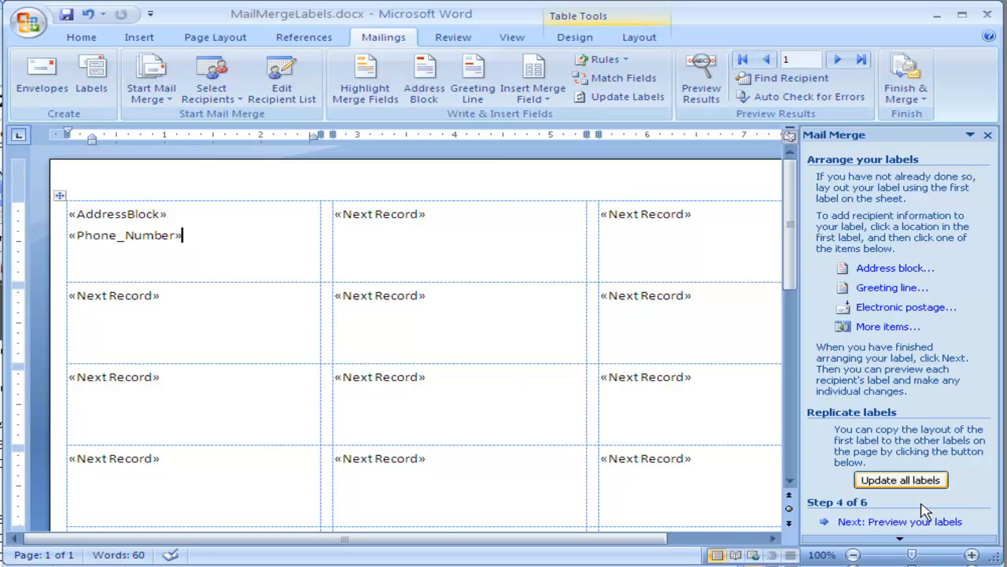
Preview the labels with recipient data and return the wizard to label arrangement.
{"action": "scroll", "coordinate": [910, 508], "scroll_direction": "down", "scroll_amount": 1}
{"action": "scroll", "coordinate": [923, 530], "scroll_direction": "up", "scroll_amount": 1}
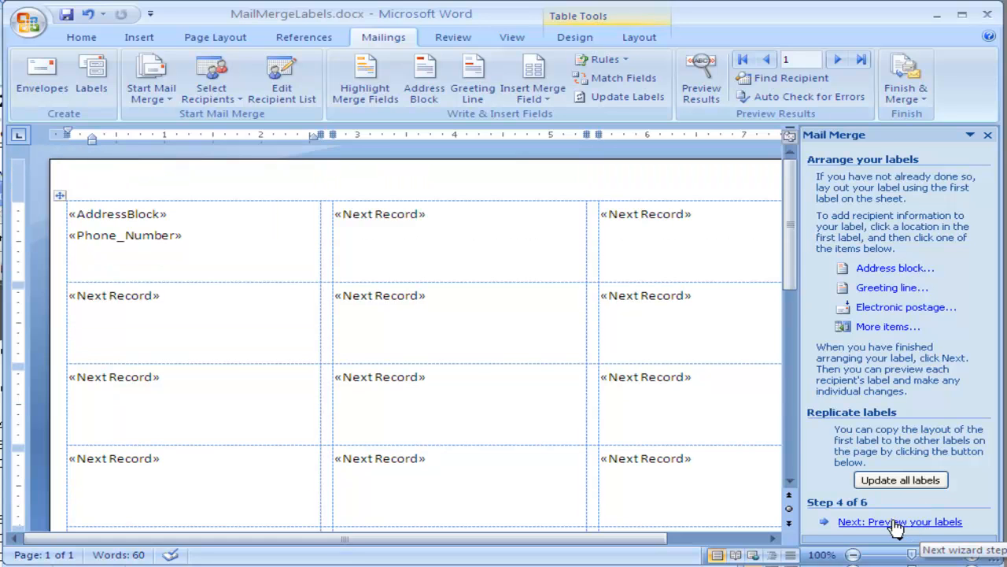
{"action": "left_click", "coordinate": [897, 522]}
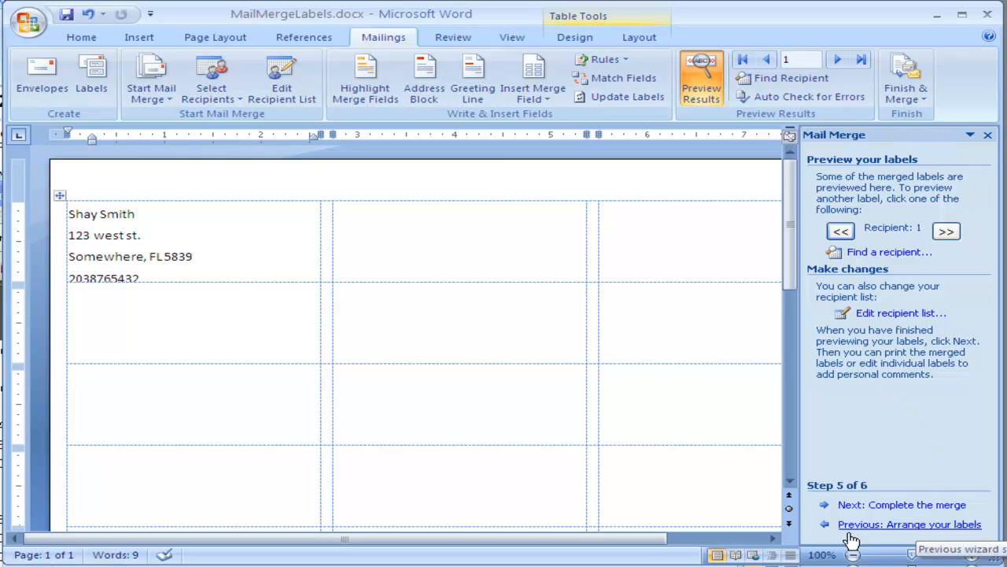
{"action": "left_click", "coordinate": [919, 527]}
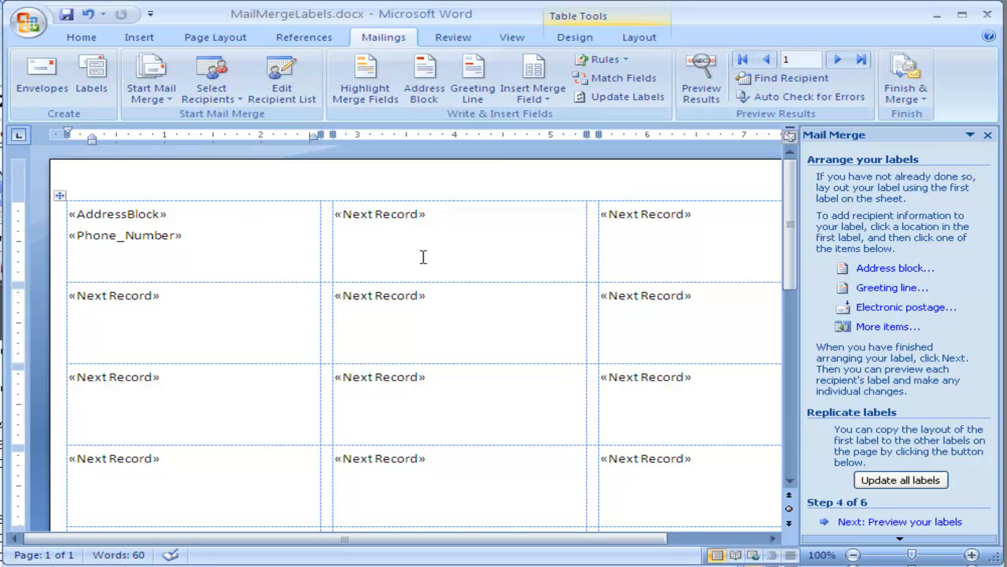
Replicate the first label's layout to all labels on the sheet and preview the merged results.
{"action": "left_click", "coordinate": [901, 480]}
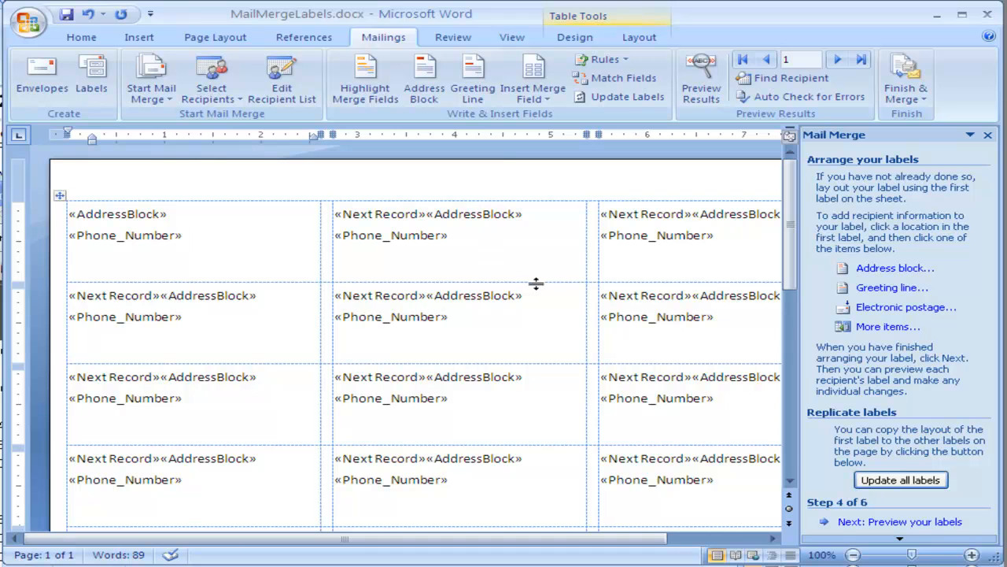
{"action": "left_click", "coordinate": [909, 523]}
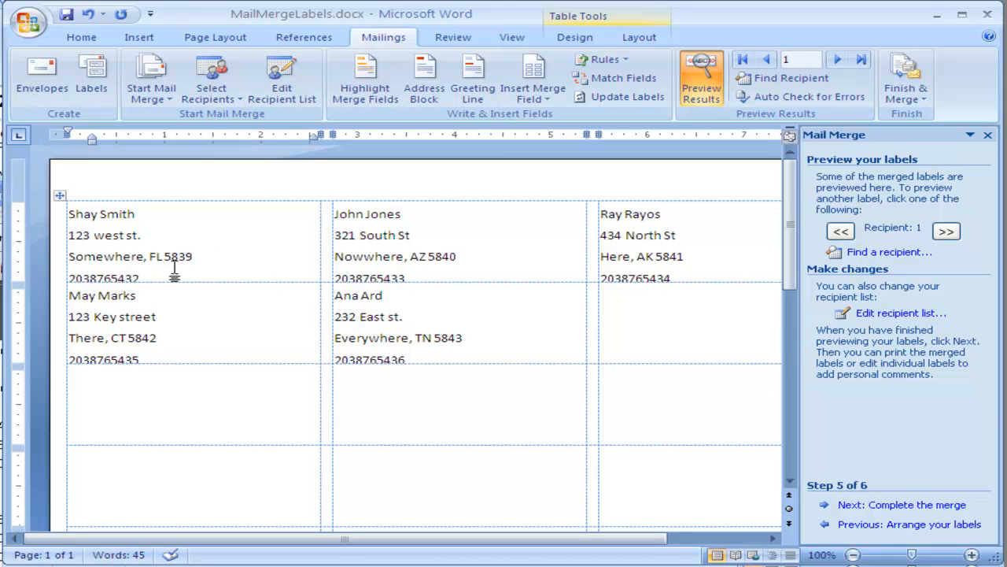
{"action": "left_click_drag", "start_coordinate": [168, 276], "coordinate": [55, 241]}
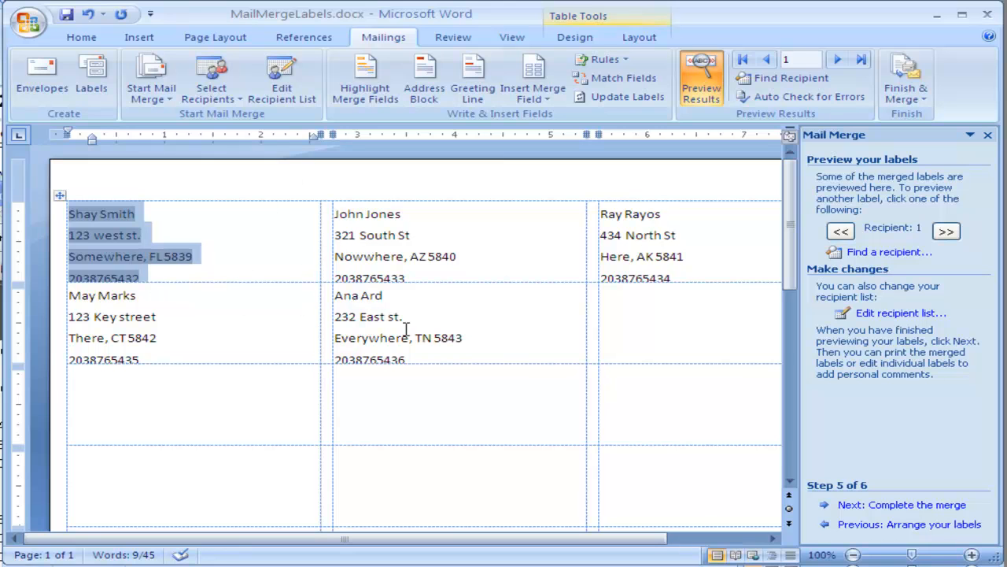
Complete the wizard by merging all records into a new document of individual labels, and look over the merged page.
{"action": "left_click", "coordinate": [907, 506]}
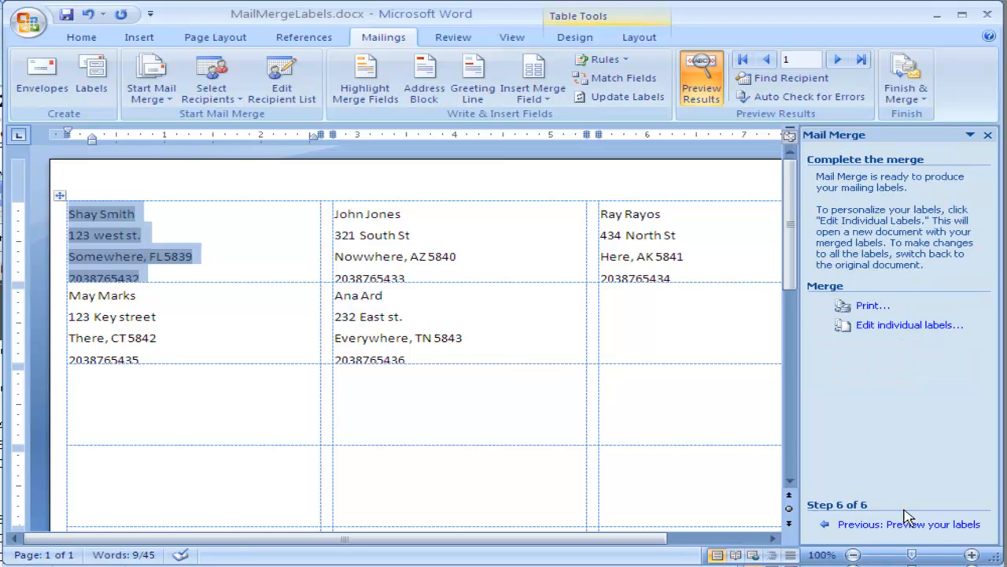
{"action": "left_click", "coordinate": [912, 326]}
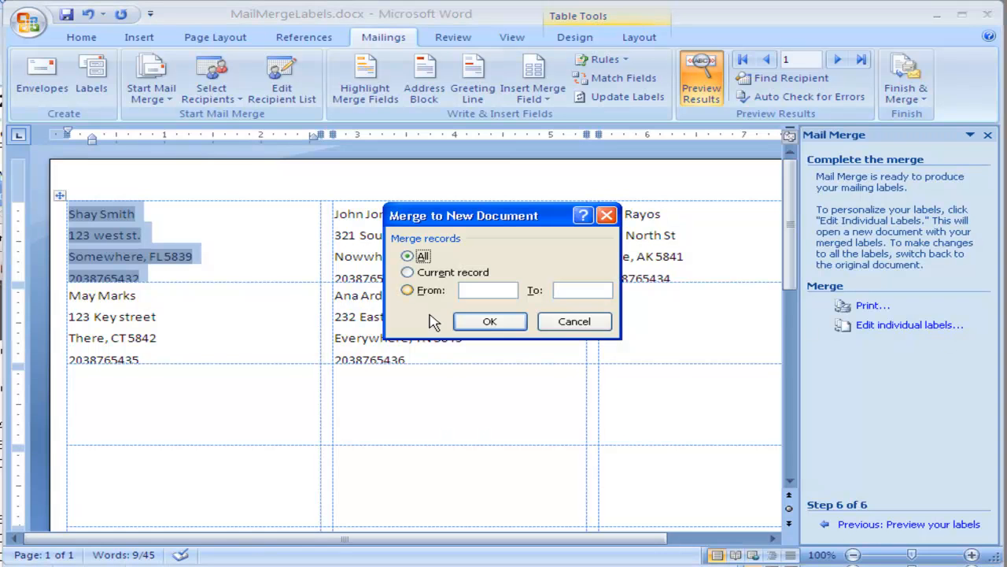
{"action": "left_click", "coordinate": [421, 259]}
{"action": "left_click", "coordinate": [490, 321]}
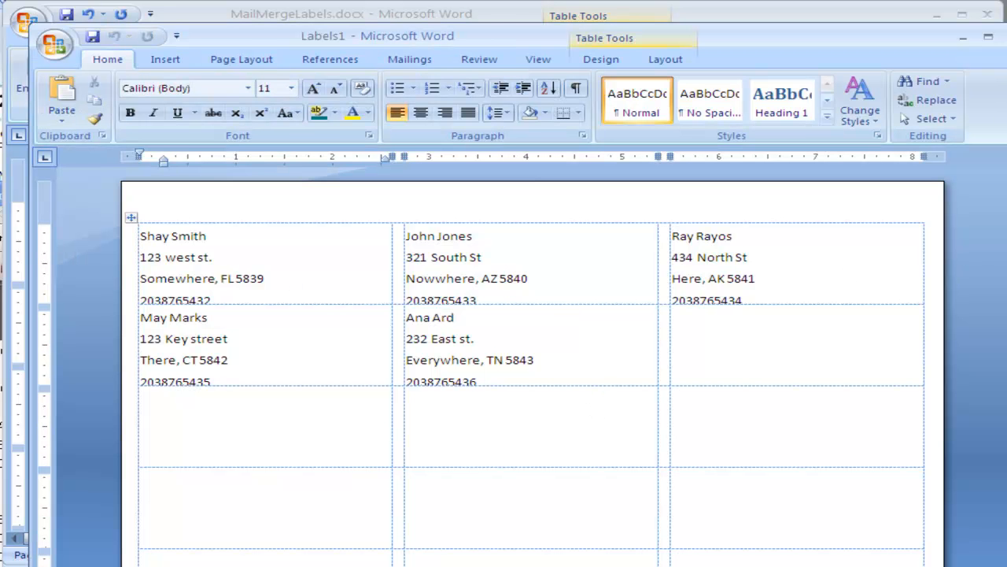
{"action": "scroll", "coordinate": [533, 362], "scroll_direction": "down", "scroll_amount": 5}
{"action": "scroll", "coordinate": [533, 362], "scroll_direction": "up", "scroll_amount": 5}
{"action": "left_click", "coordinate": [288, 296]}
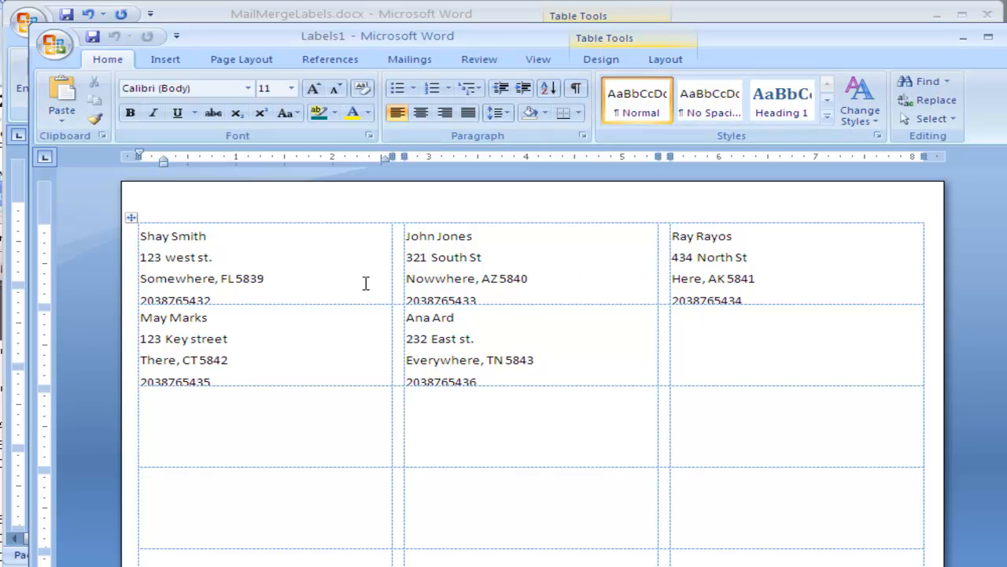